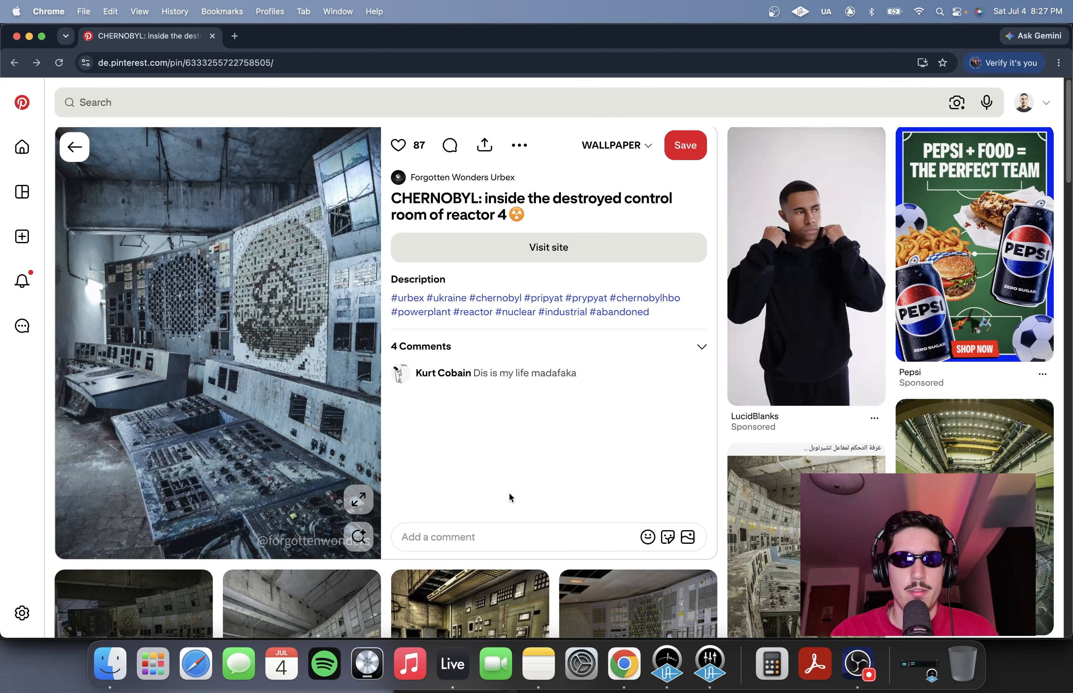
Browse Pinterest pins of the destroyed Chernobyl control room for visual inspiration
scroll(276, 362, down, 8)
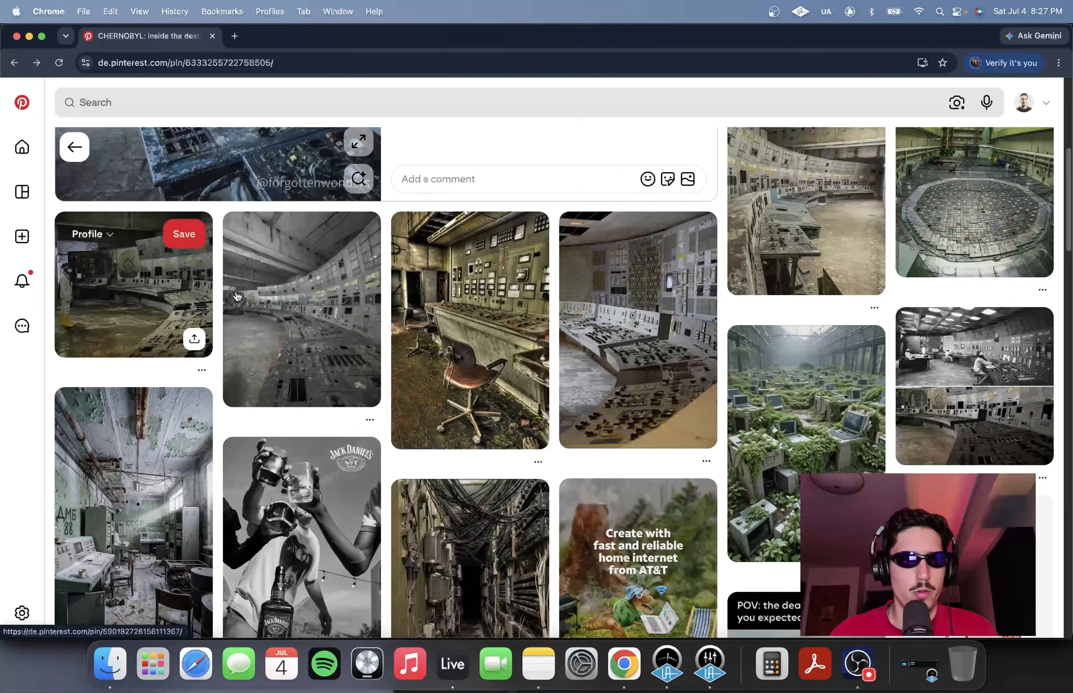
click(323, 300)
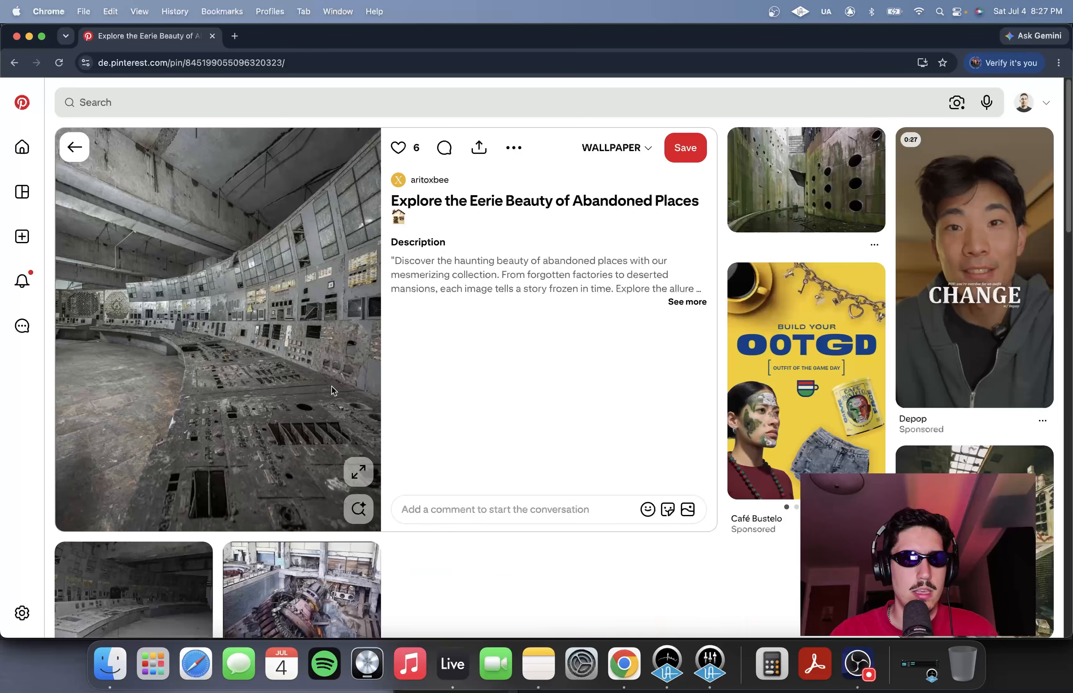
click(358, 469)
click(357, 465)
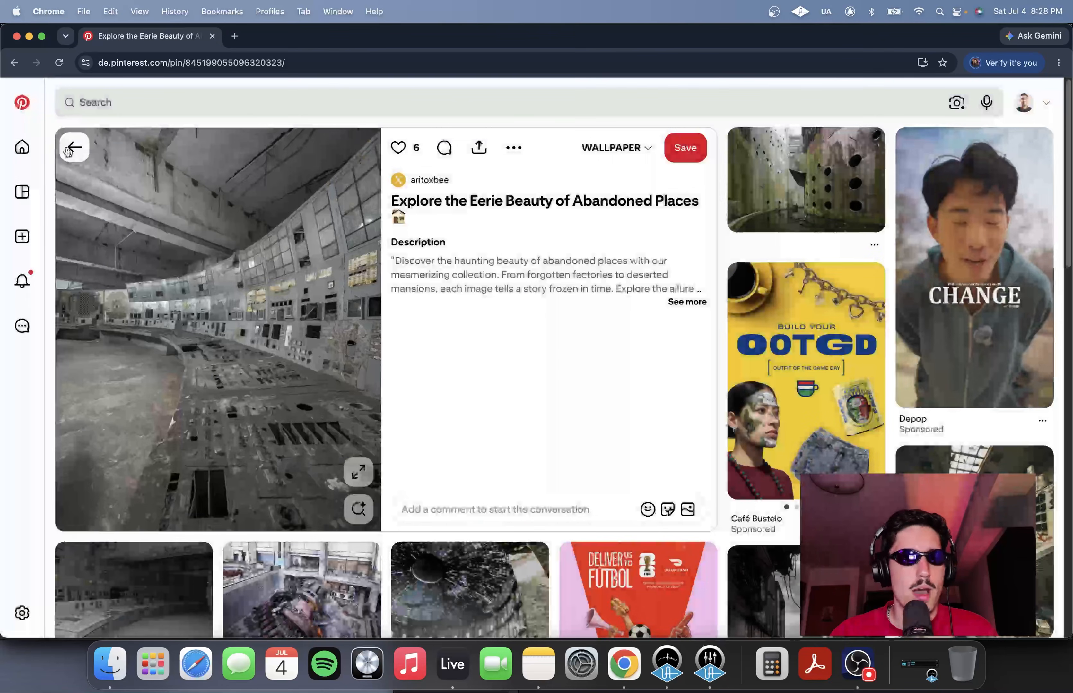
click(74, 147)
scroll(295, 303, up, 9)
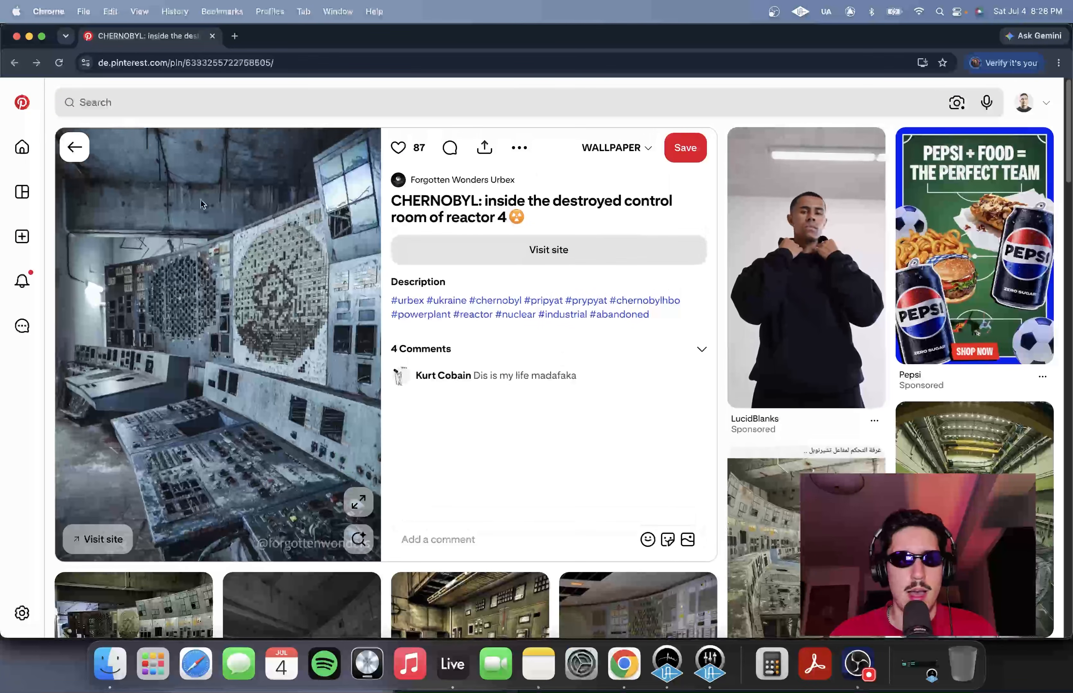
click(359, 499)
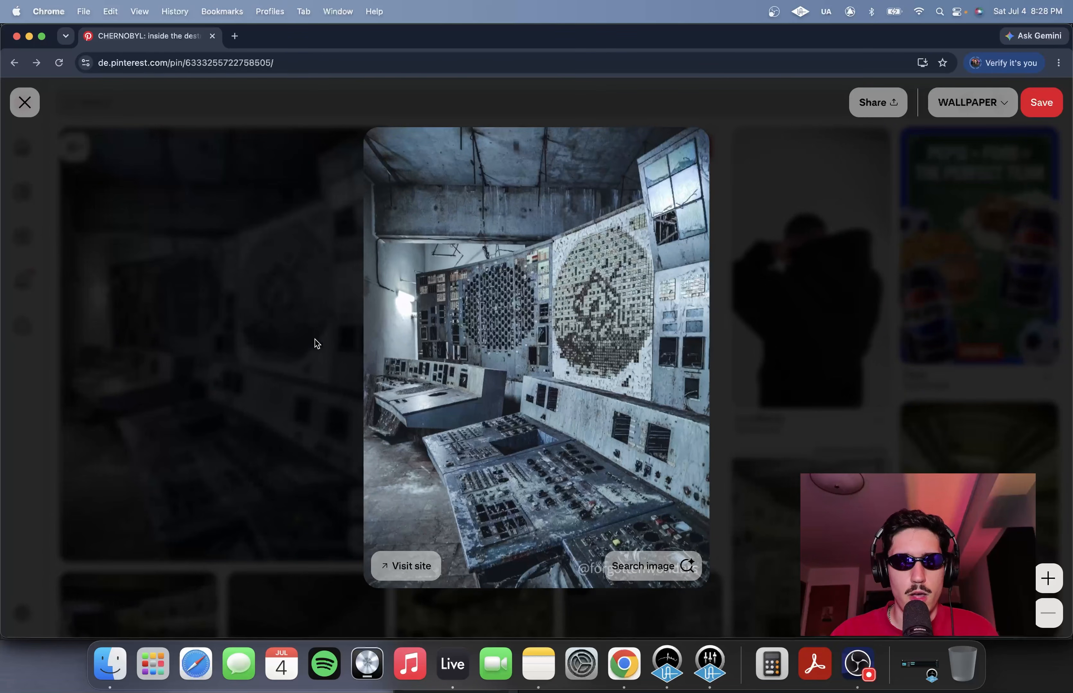
click(306, 340)
scroll(383, 384, down, 10)
scroll(383, 383, down, 5)
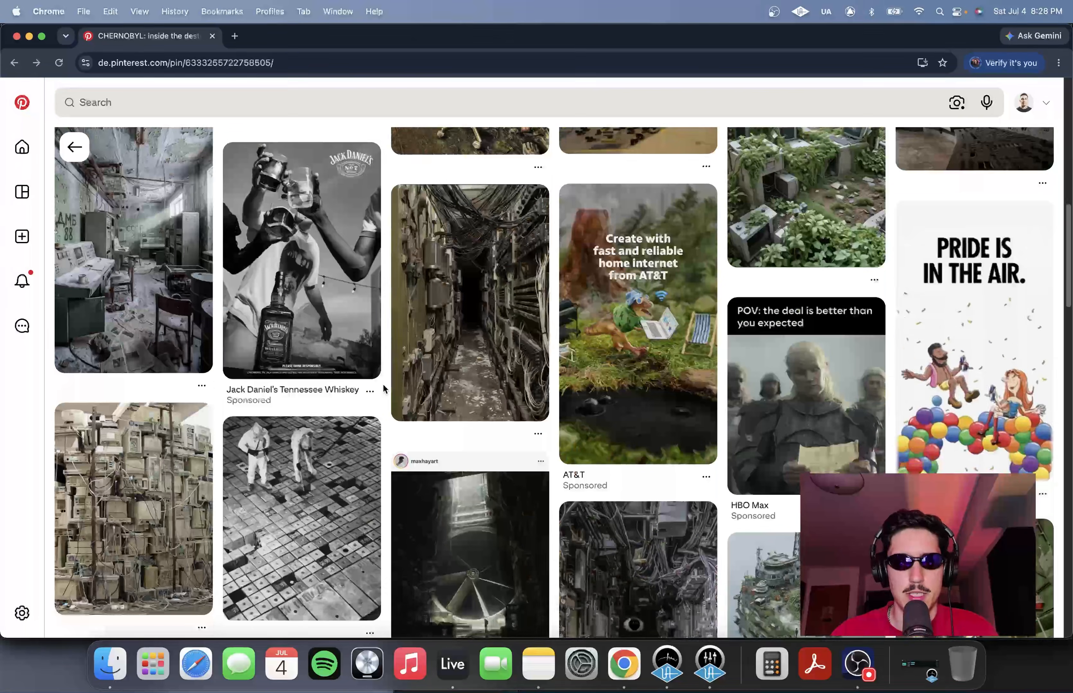
scroll(383, 382, down, 10)
scroll(360, 451, up, 6)
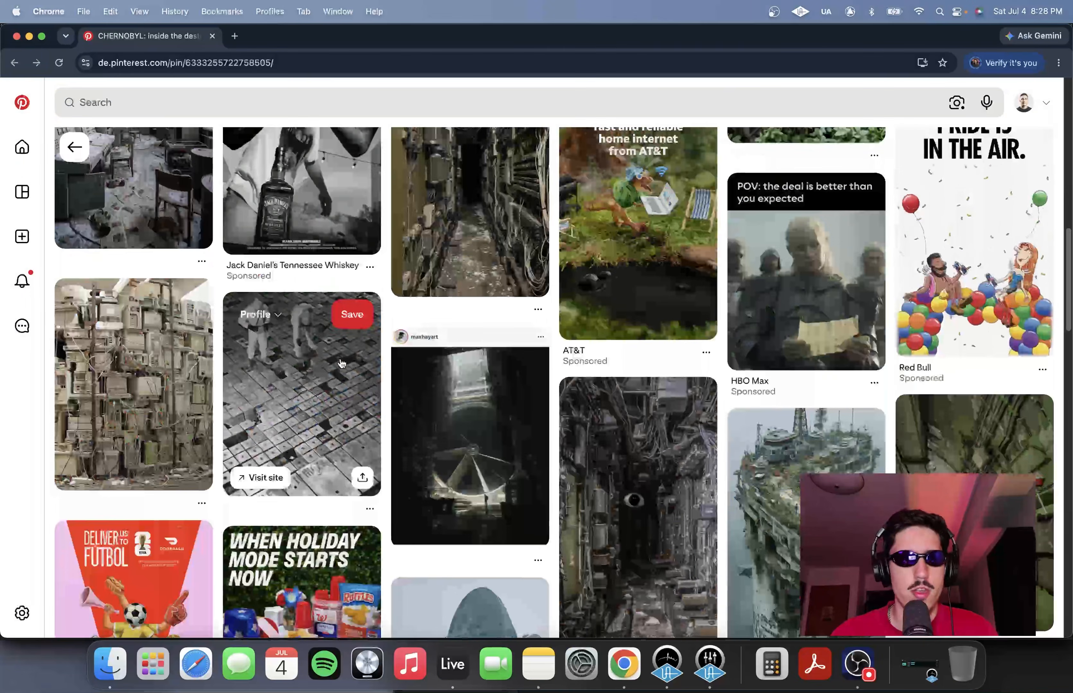
click(342, 519)
click(343, 520)
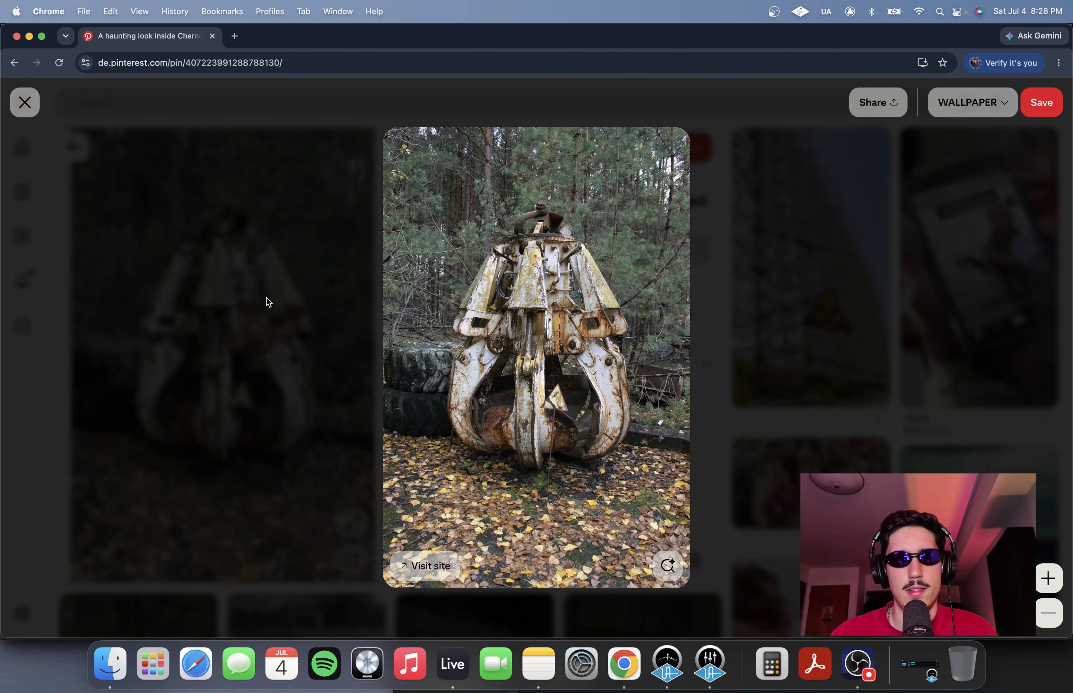
click(265, 307)
scroll(277, 339, down, 8)
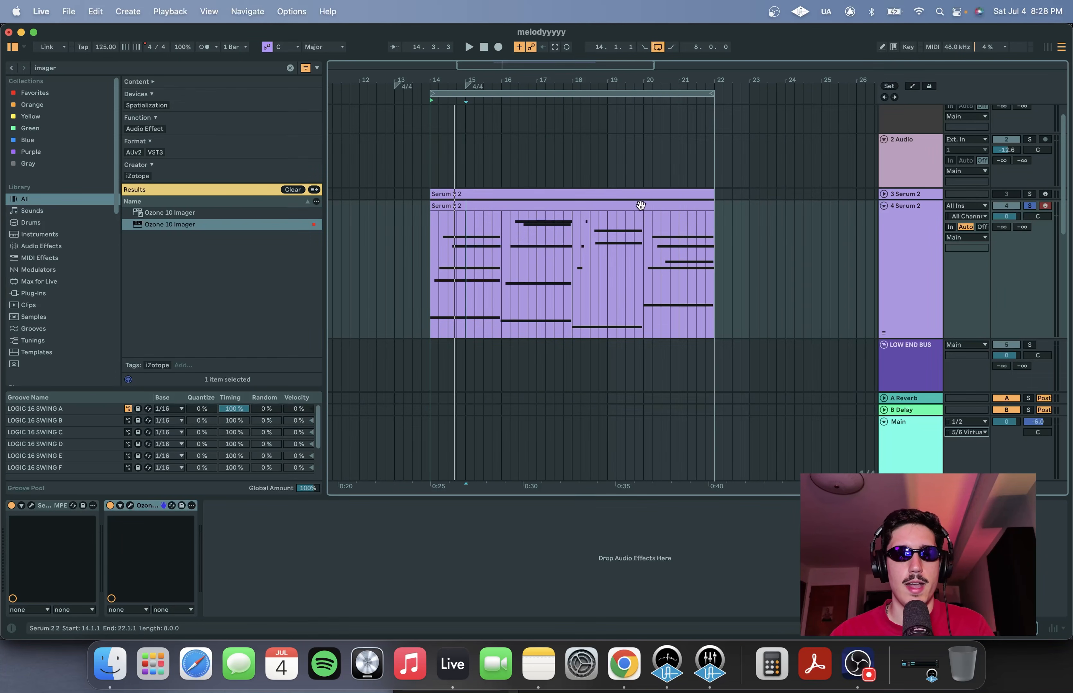
Start playback of the Serum 2 melody clip and move the Serum 2 window into view
click(429, 271)
key(space)
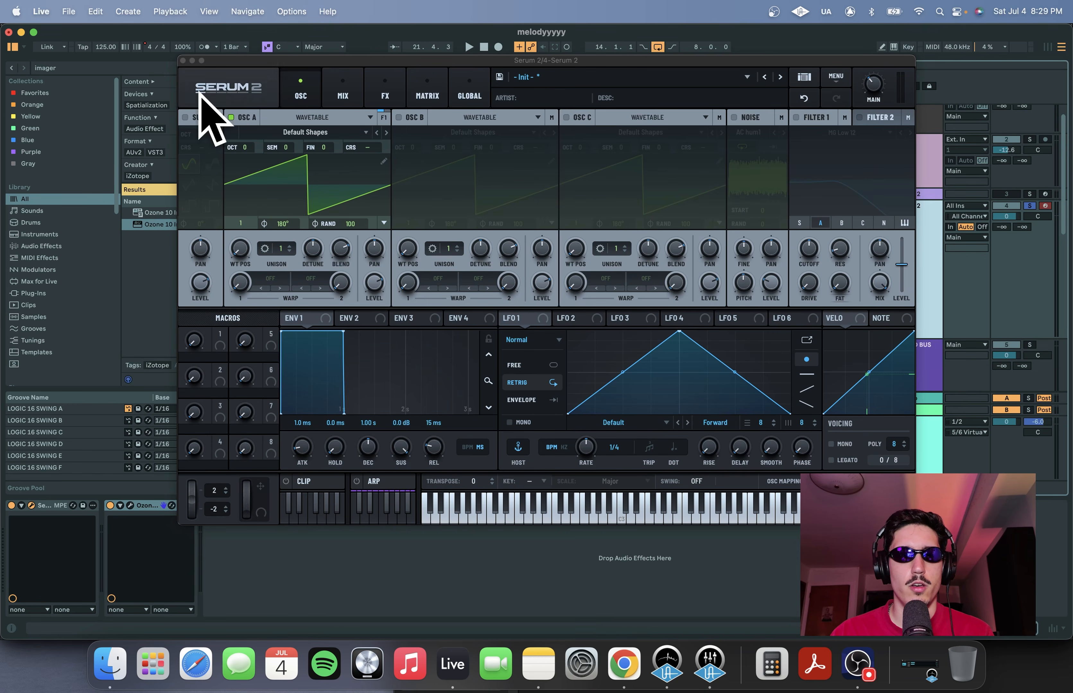
drag(372, 60, 362, 55)
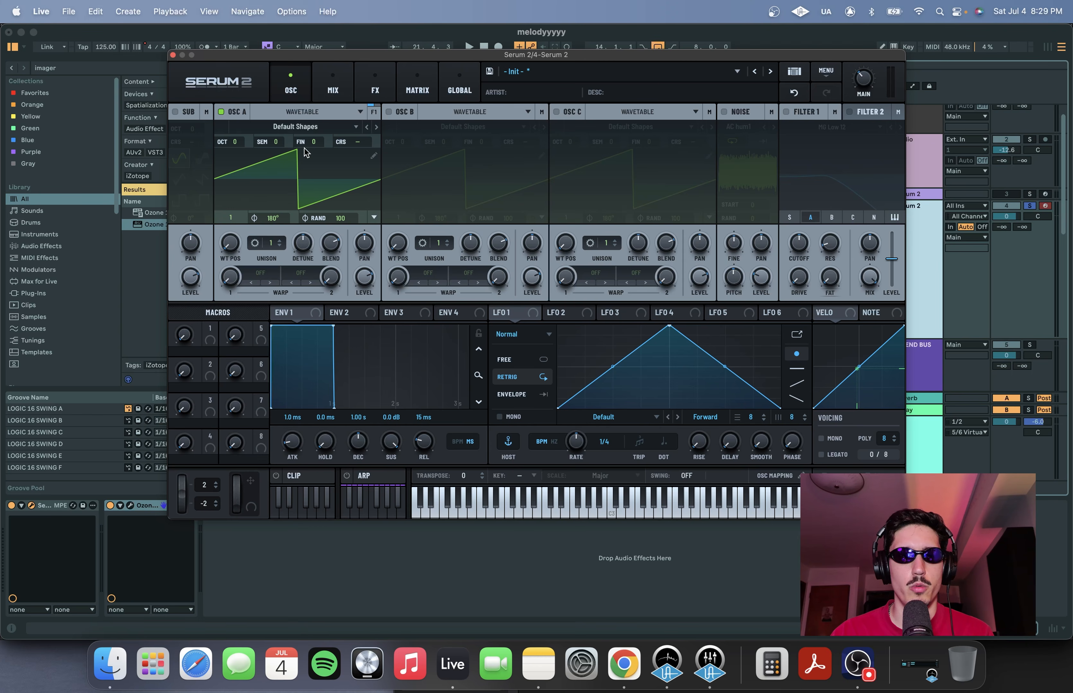
Switch Oscillator A to Spectral mode
click(310, 115)
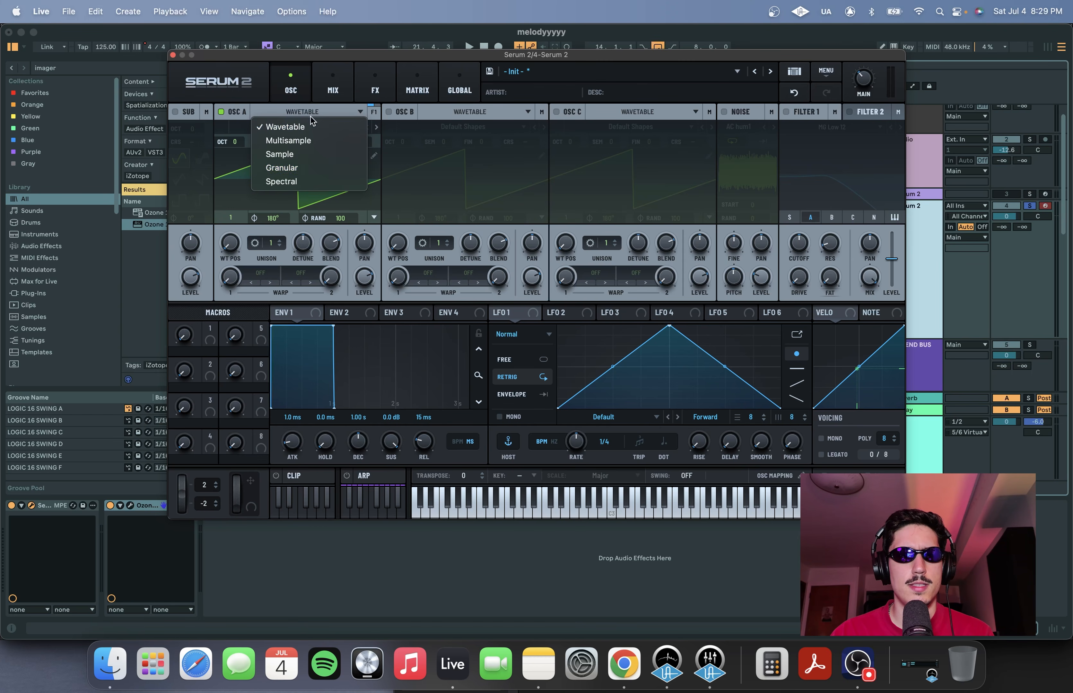
click(281, 181)
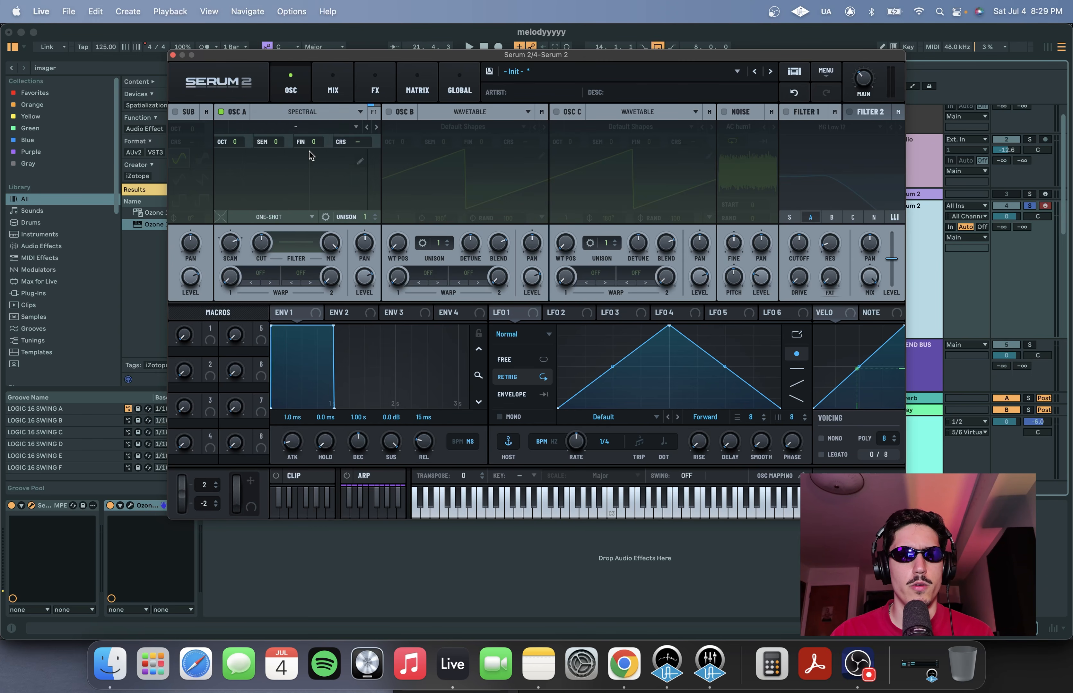
click(310, 111)
click(281, 181)
Load the Breathy Pianoish sample from the Factory Piano folder into Oscillator A
click(295, 127)
mouse_move(311, 140)
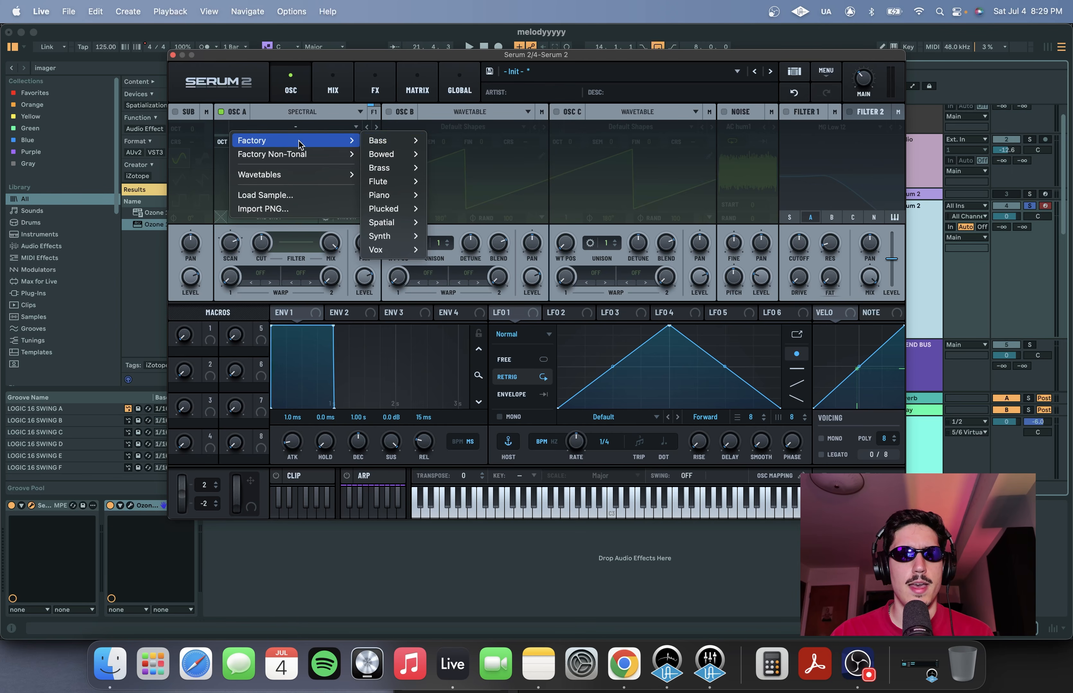
mouse_move(393, 221)
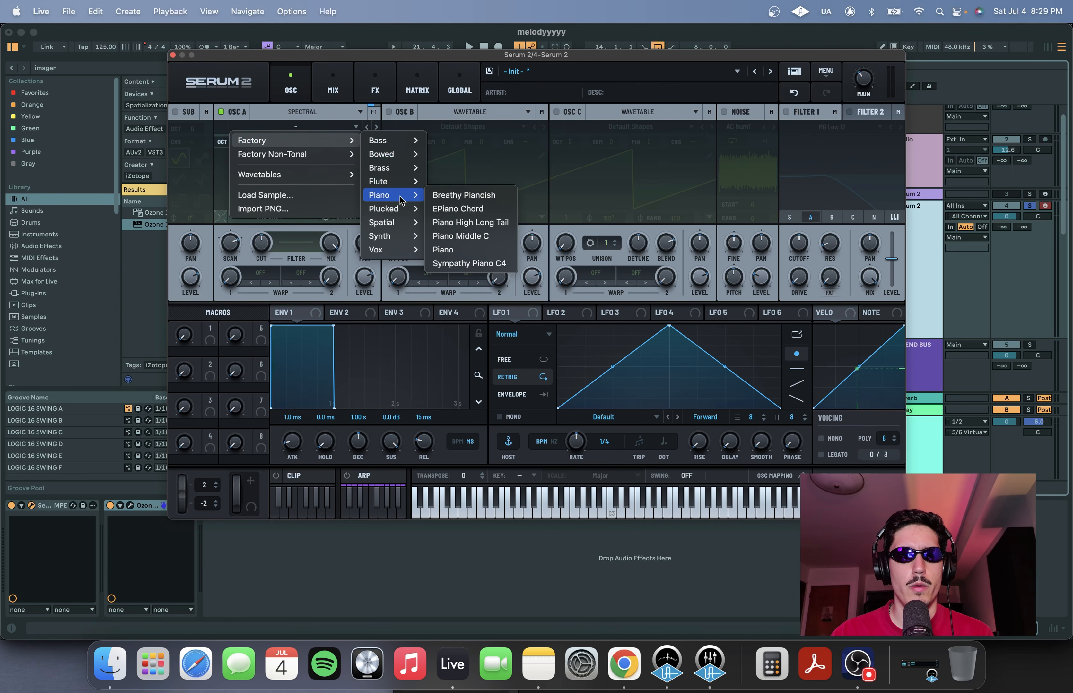
click(464, 196)
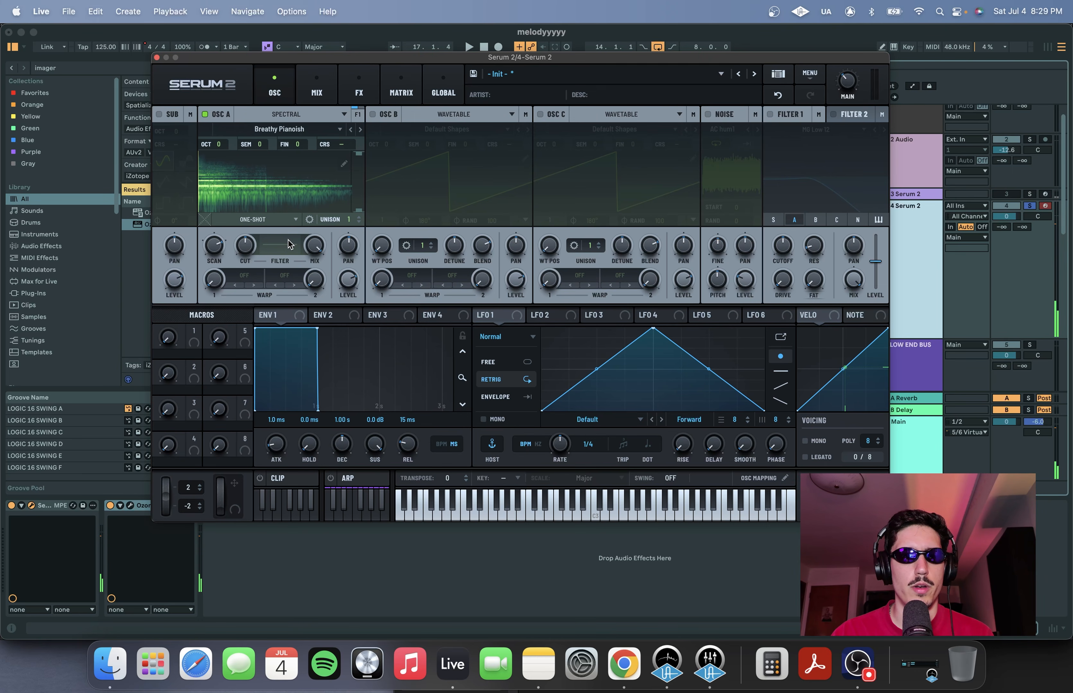
Open Oscillator A's spectral filter editor and draw a low-cut curve while auditioning the clip
click(281, 249)
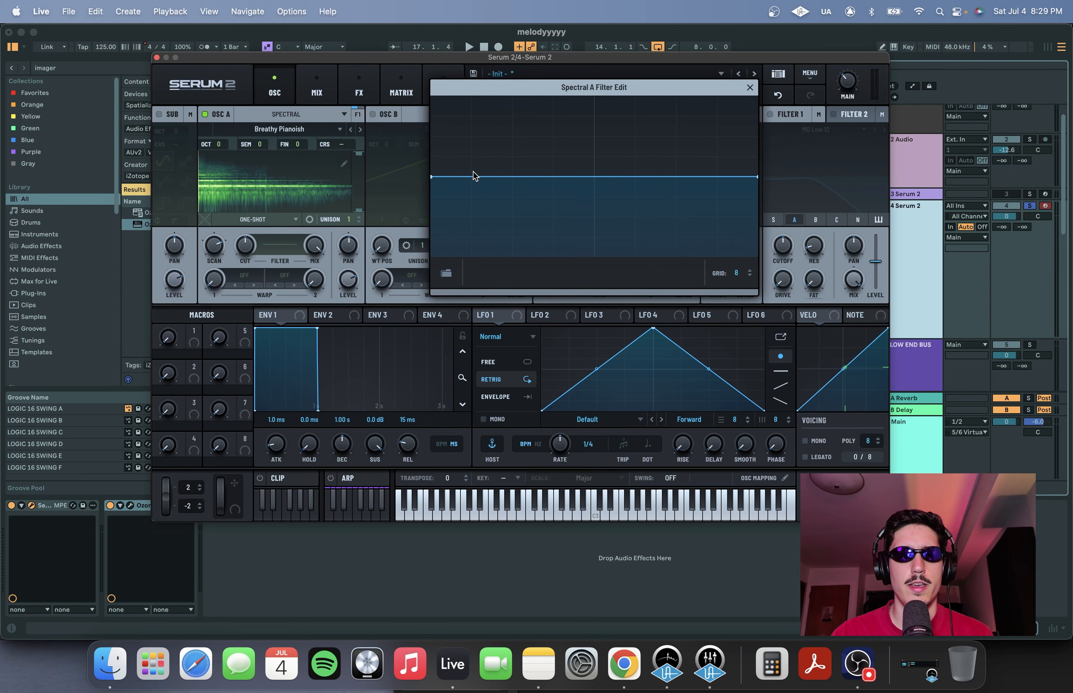
key(space)
double_click(470, 179)
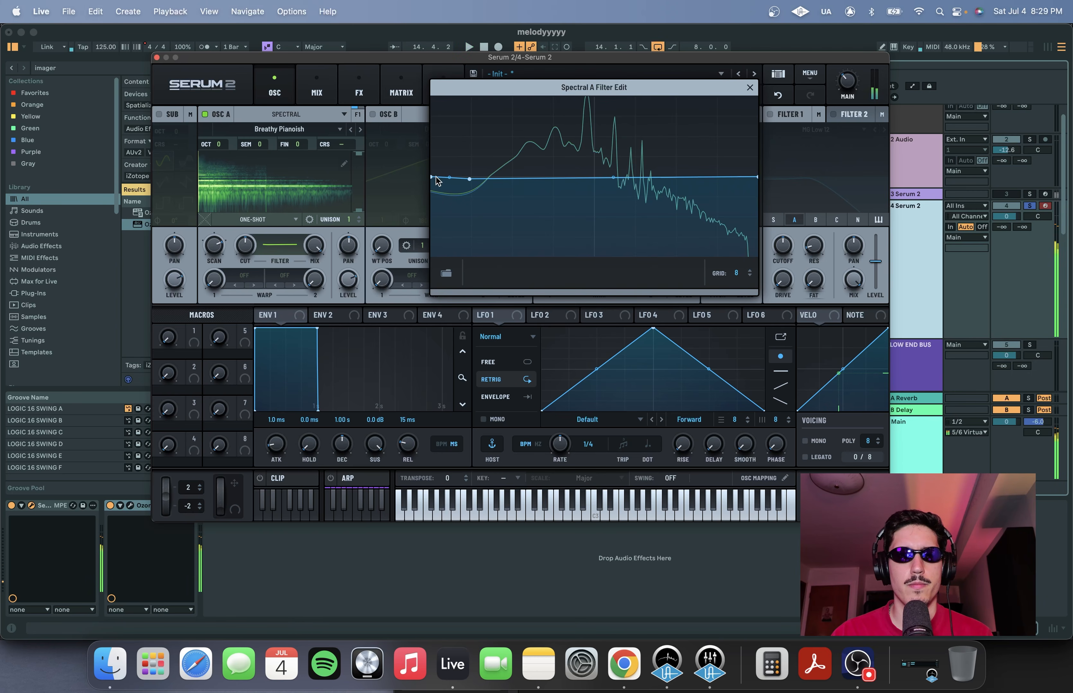
drag(436, 180, 440, 287)
drag(469, 176, 528, 185)
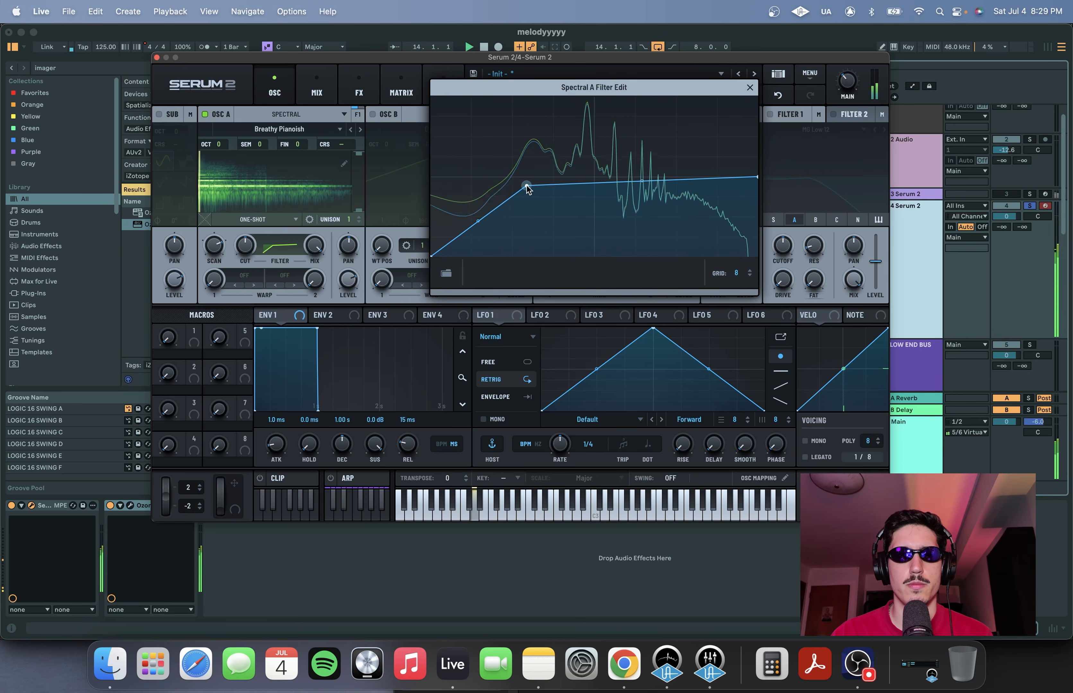
drag(479, 221, 514, 252)
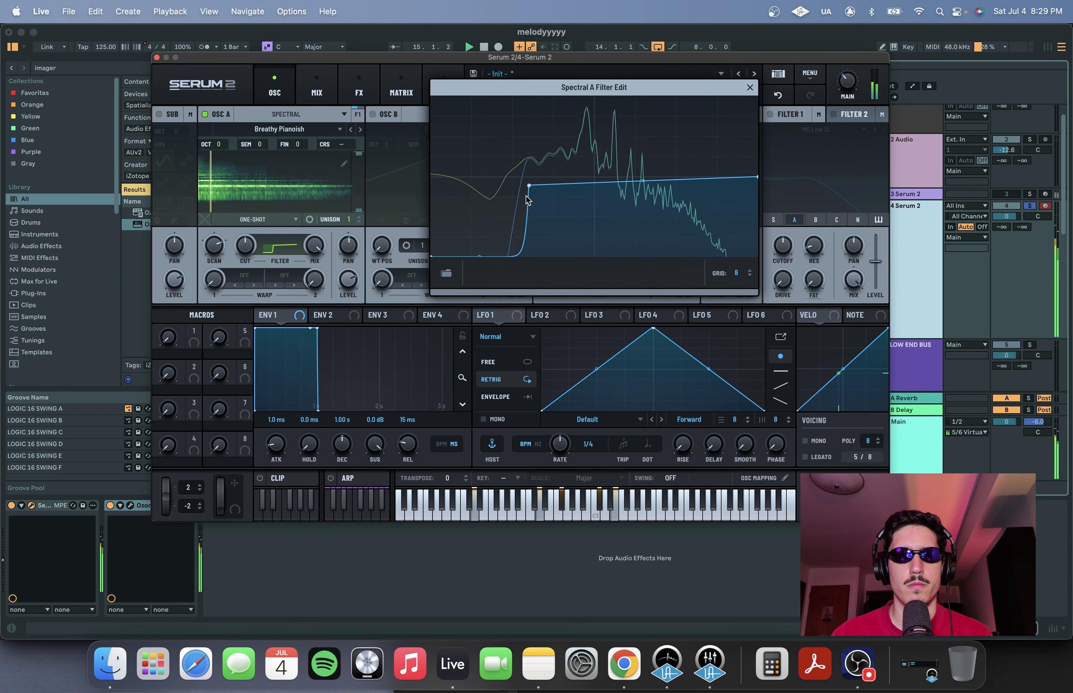
drag(529, 185, 495, 176)
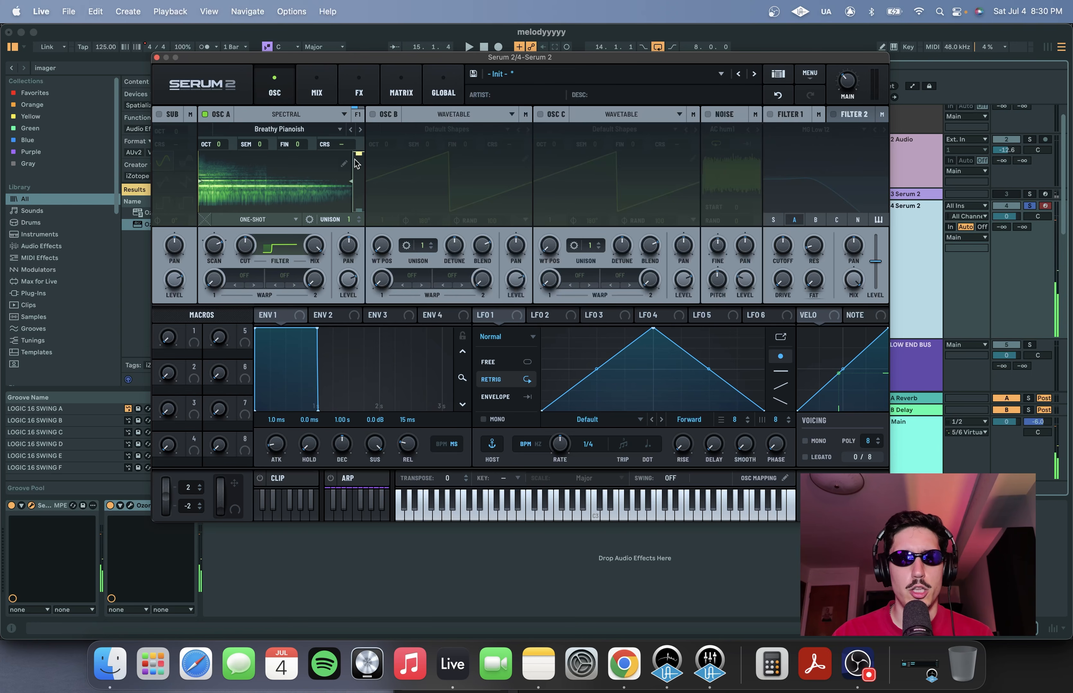
key(space)
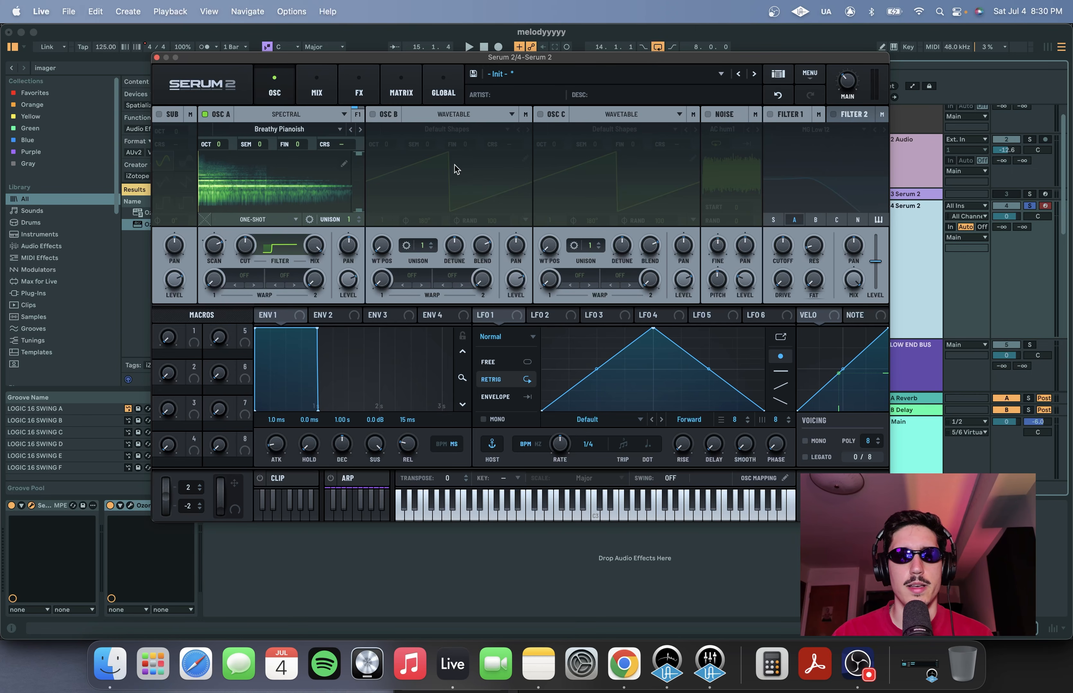
Enable Oscillator B and switch it to Granular mode
drag(677, 57, 670, 45)
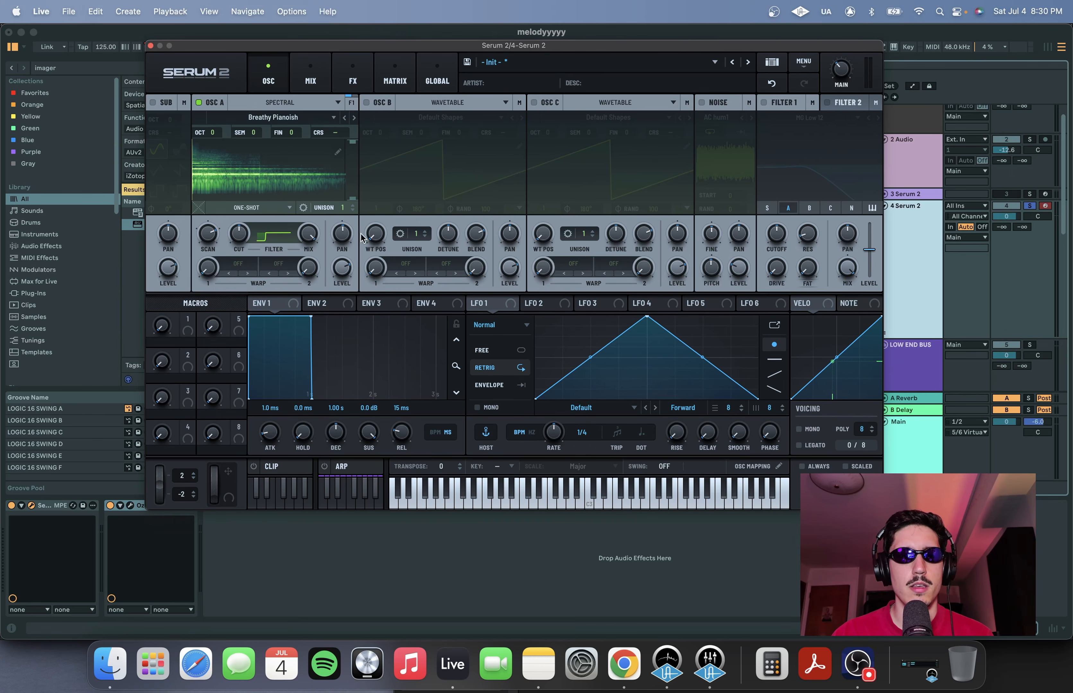
click(367, 121)
click(436, 113)
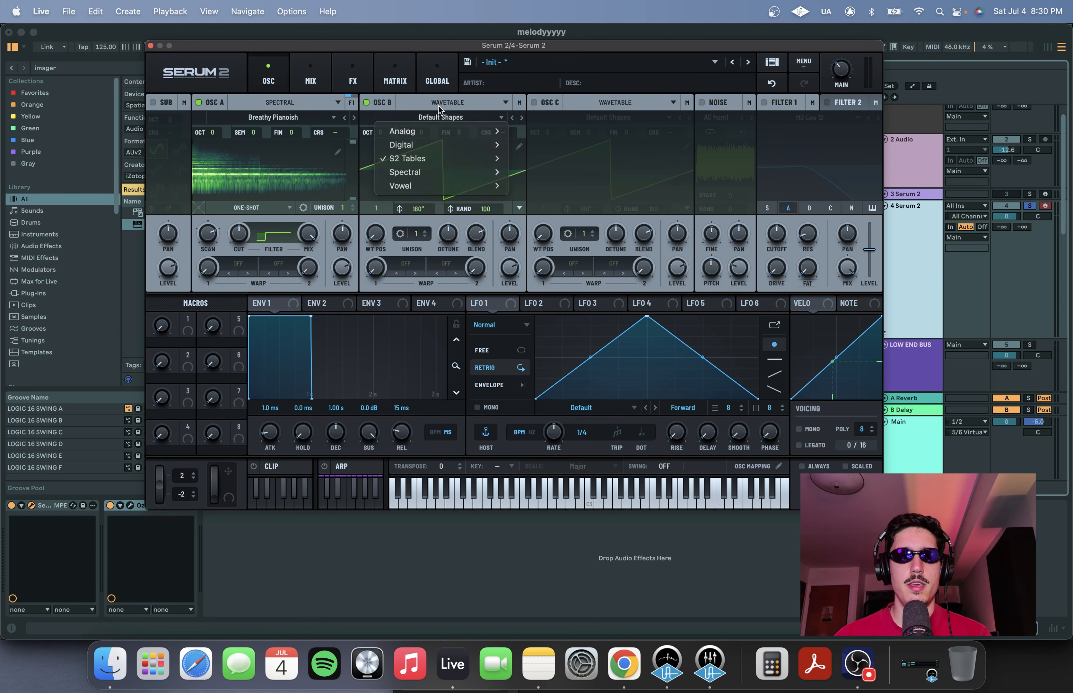
click(440, 104)
click(439, 159)
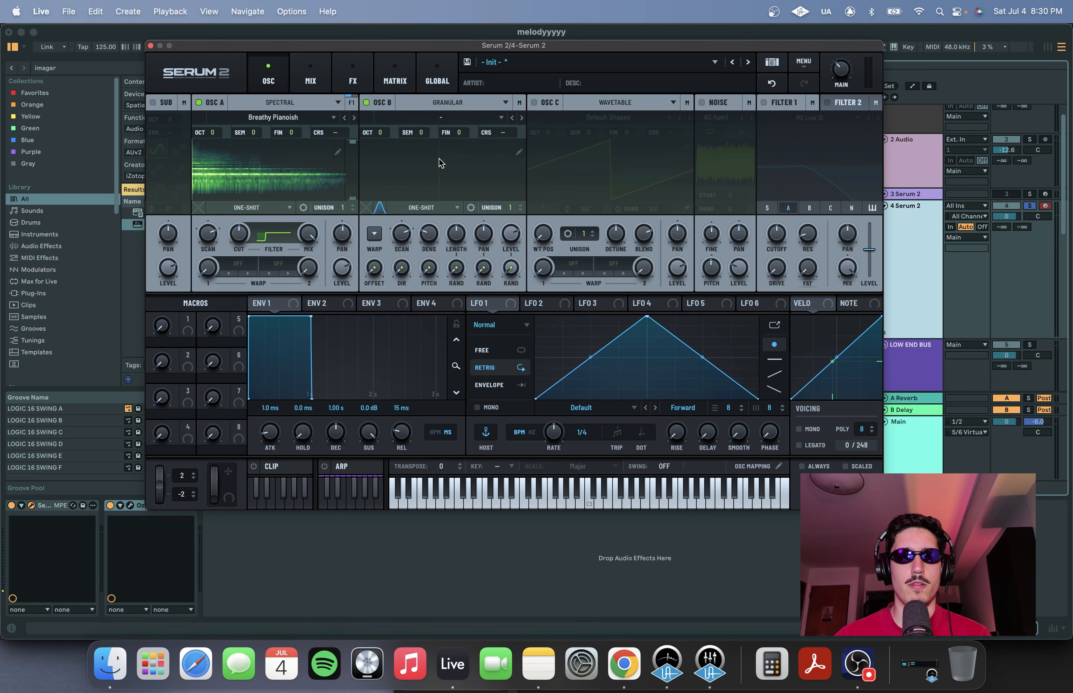
Load the 16 Voice C3 sample from the Factory Synth folder into Oscillator B
click(440, 117)
mouse_move(448, 131)
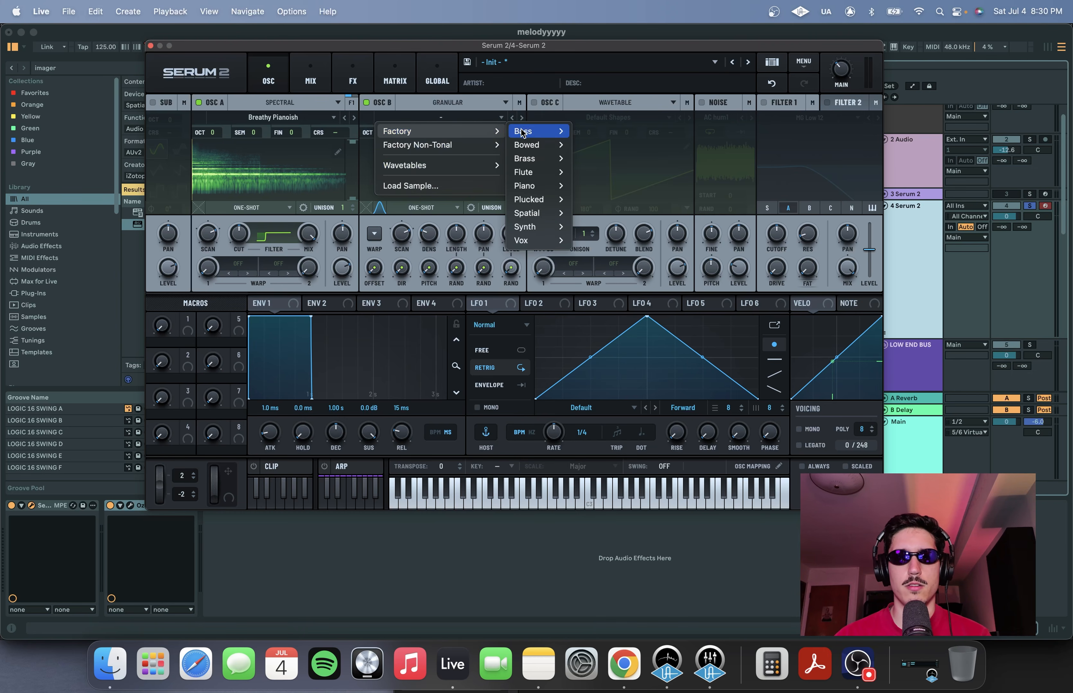
mouse_move(532, 227)
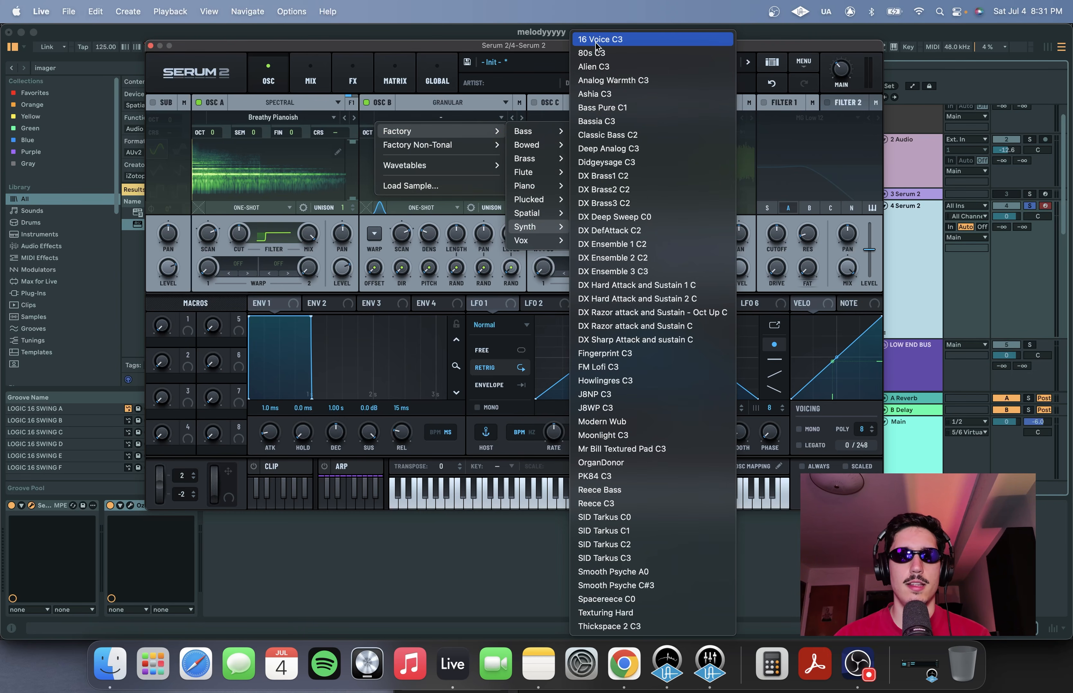
click(629, 47)
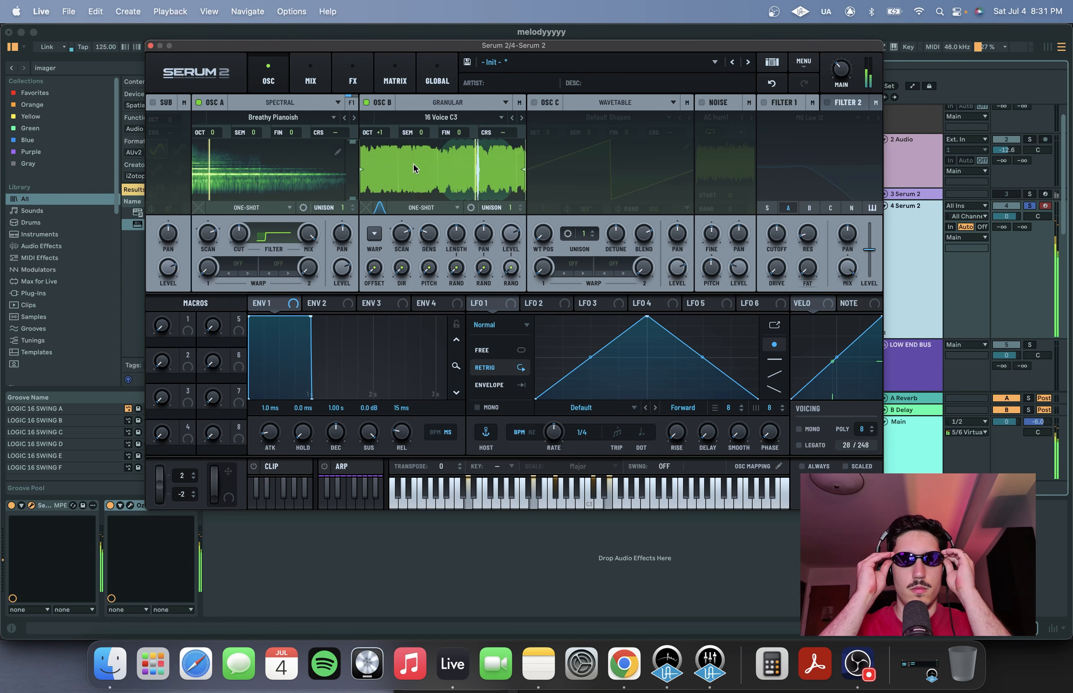
Disable Oscillator A and set Oscillator B's playback mode to Manual
click(198, 102)
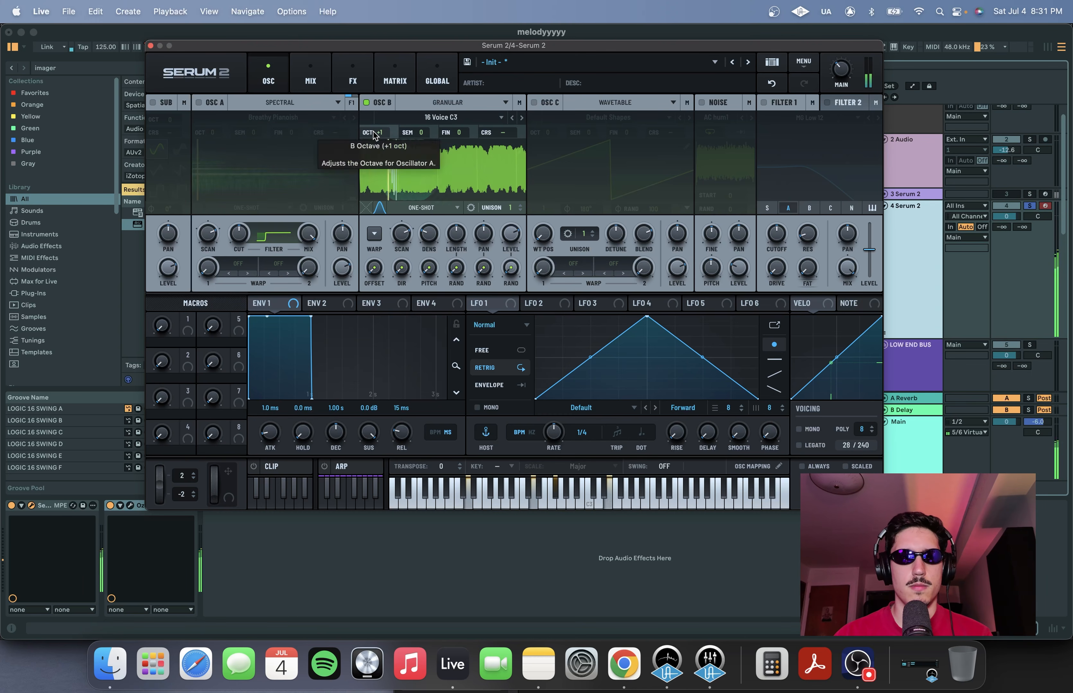
click(428, 208)
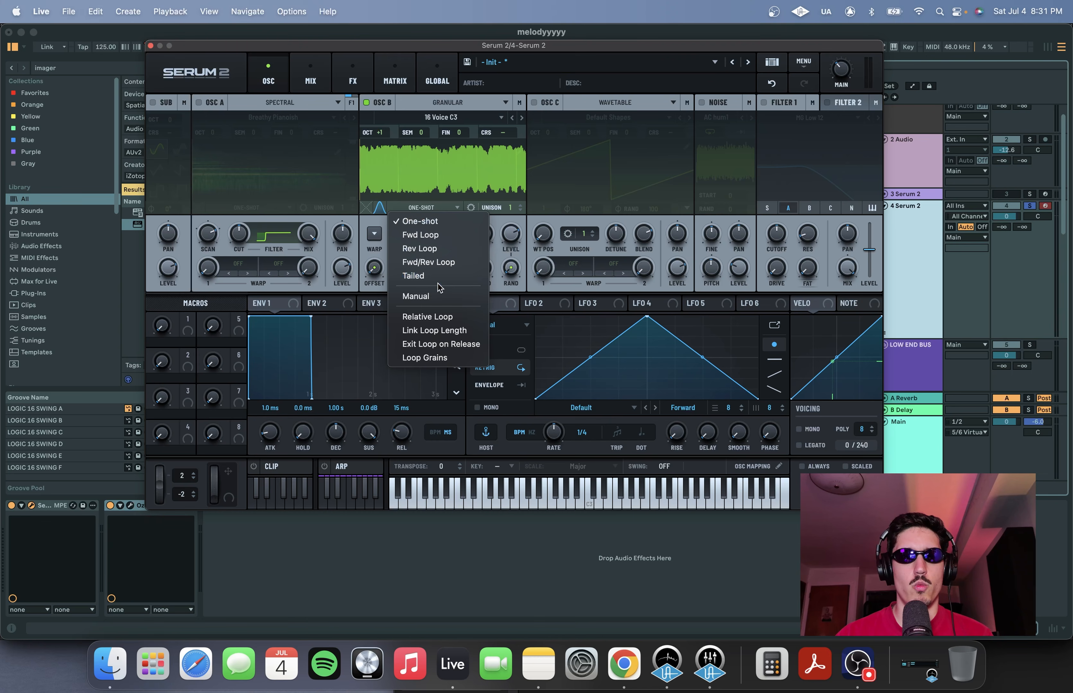
click(432, 296)
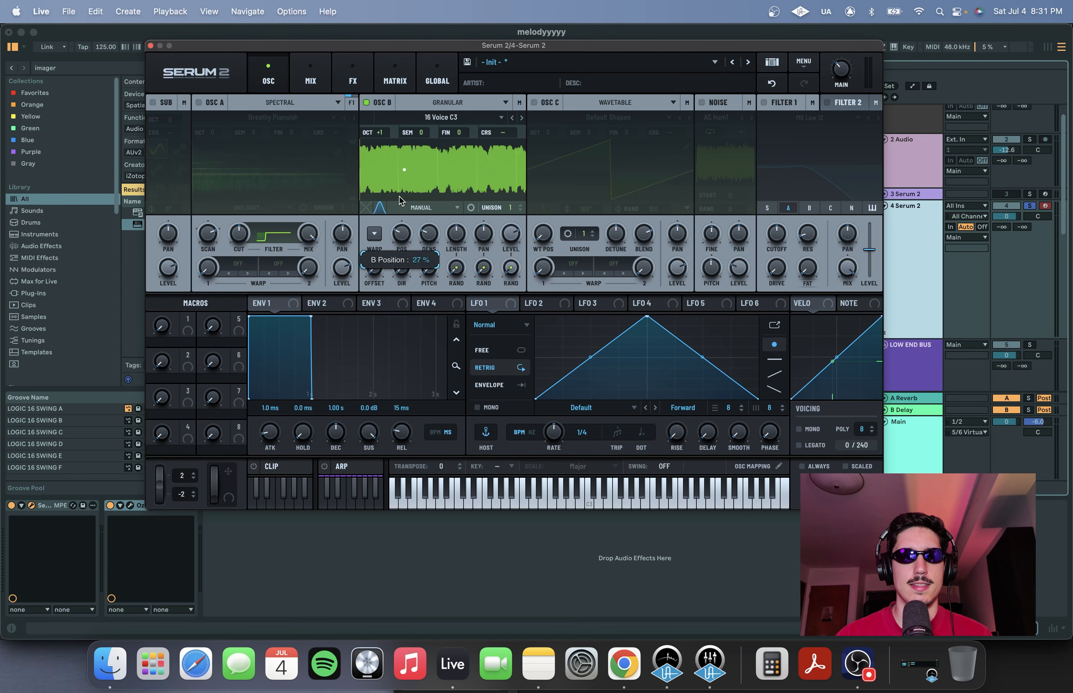
Adjust Oscillator B's grain position, warp and random offset settings
mouse_move(403, 233)
mouse_down()
mouse_move(404, 216)
mouse_move(395, 246)
mouse_up()
click(375, 234)
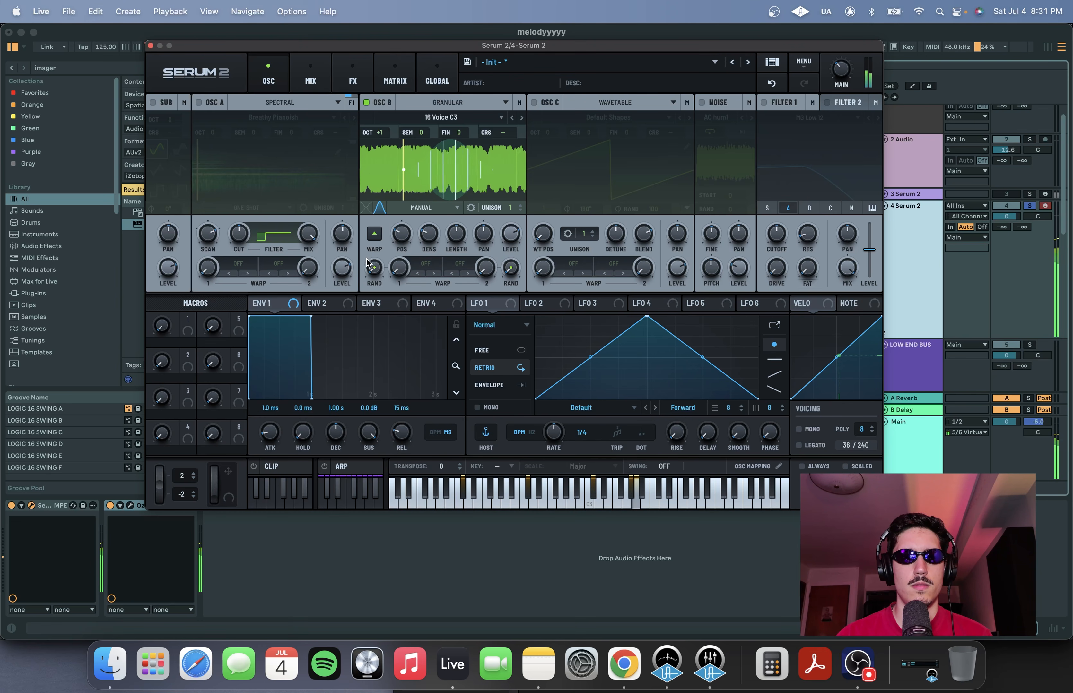
click(377, 239)
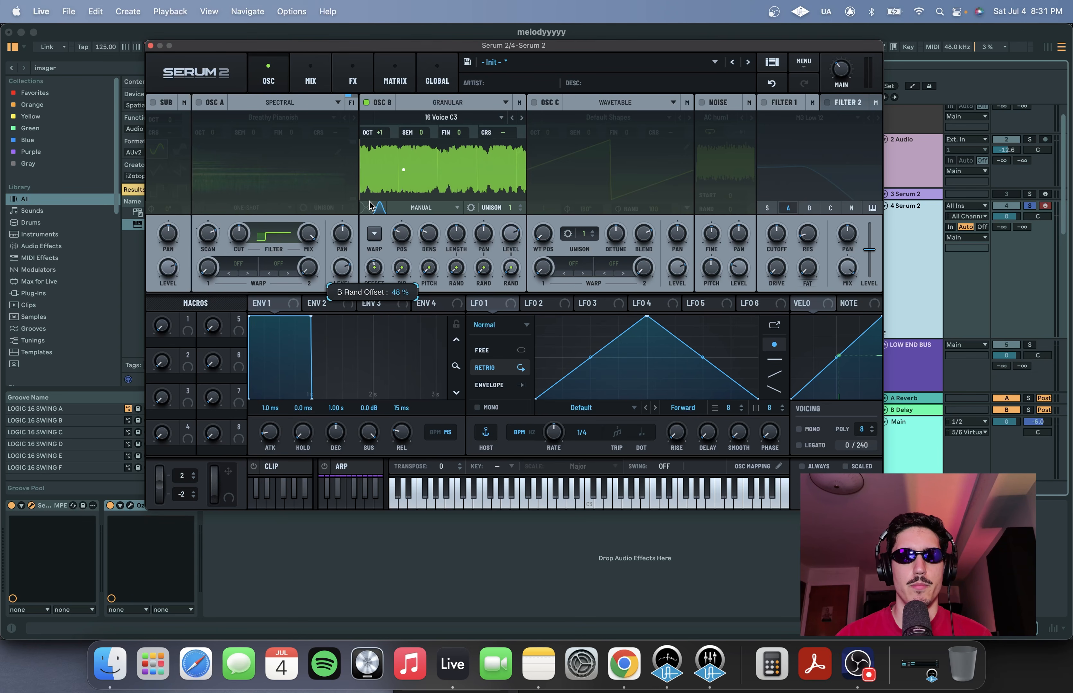
drag(369, 206, 370, 192)
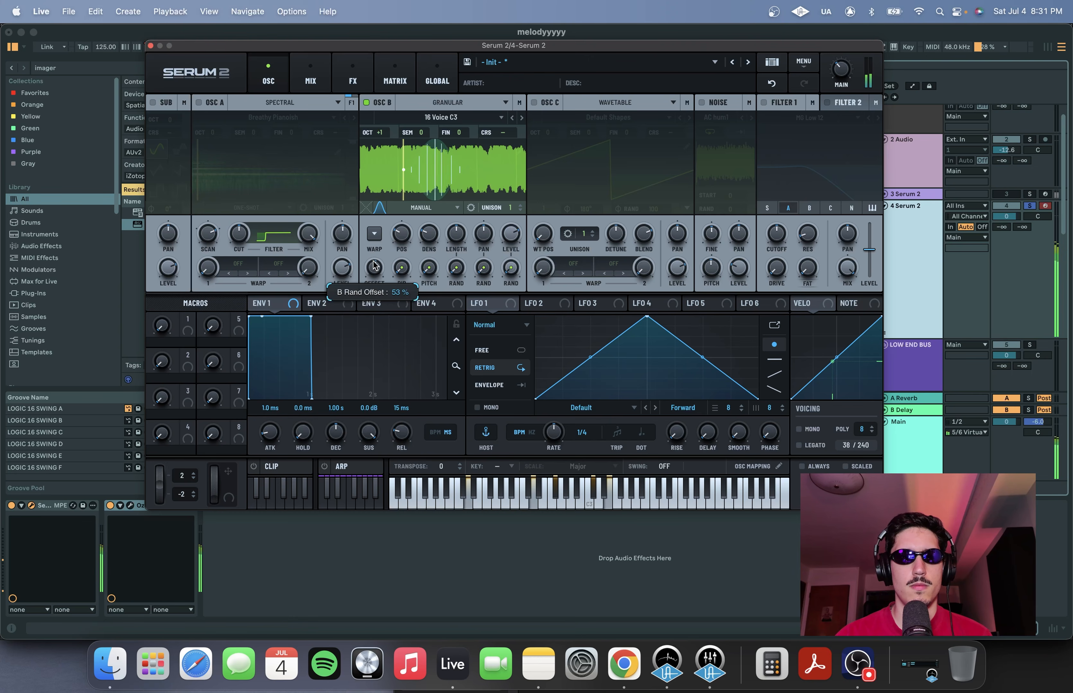
Re-enable Oscillator A and pan Oscillator B to 3 R
click(199, 103)
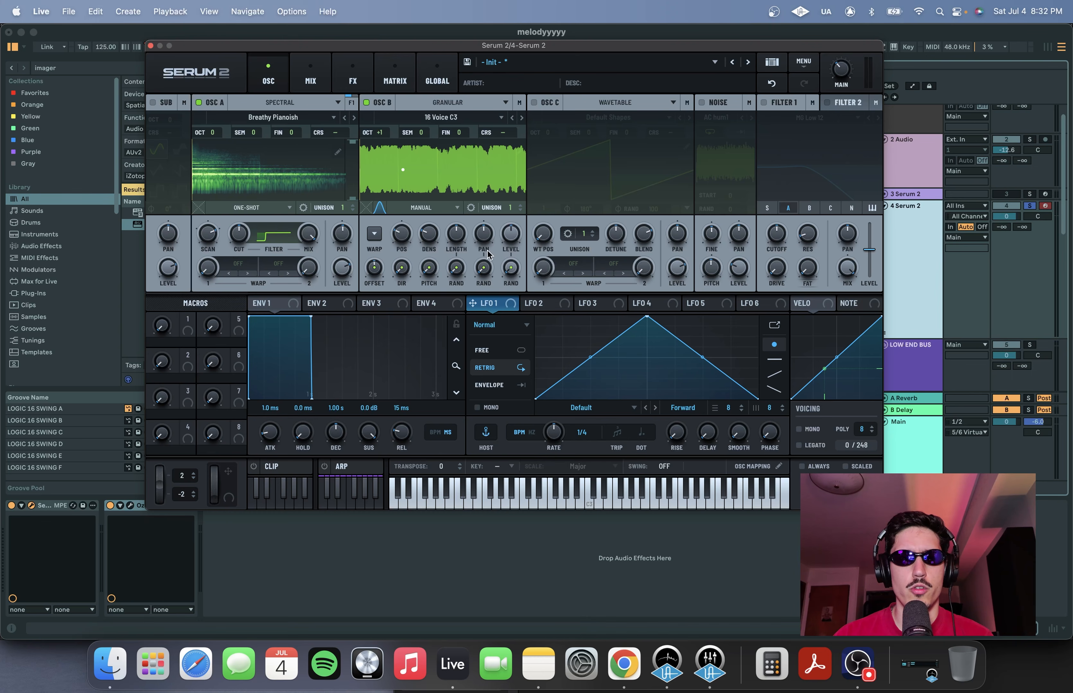
scroll(487, 231, up, 1)
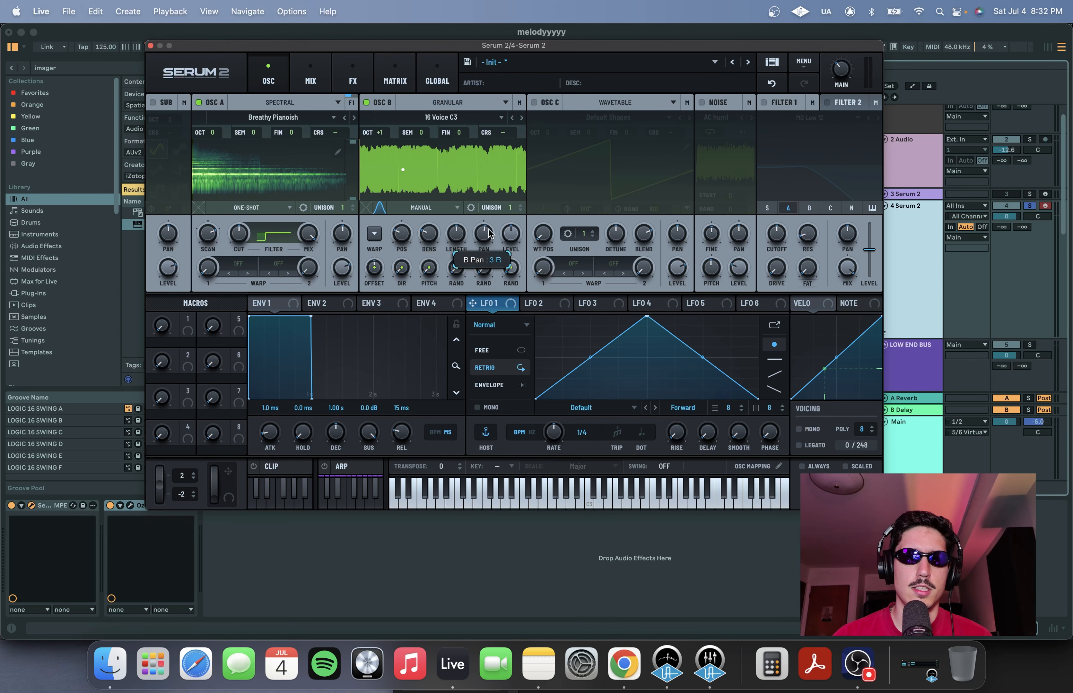
Re-center Oscillator B's pan and modulate it with LFO 1 at 35%
drag(485, 245, 487, 267)
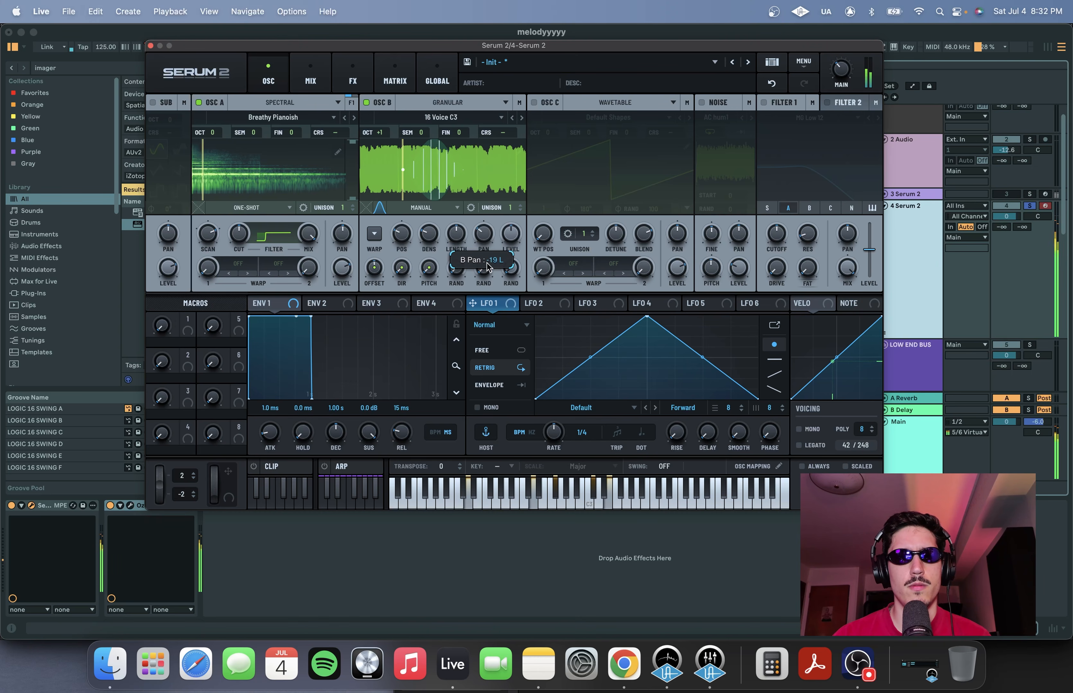
double_click(483, 233)
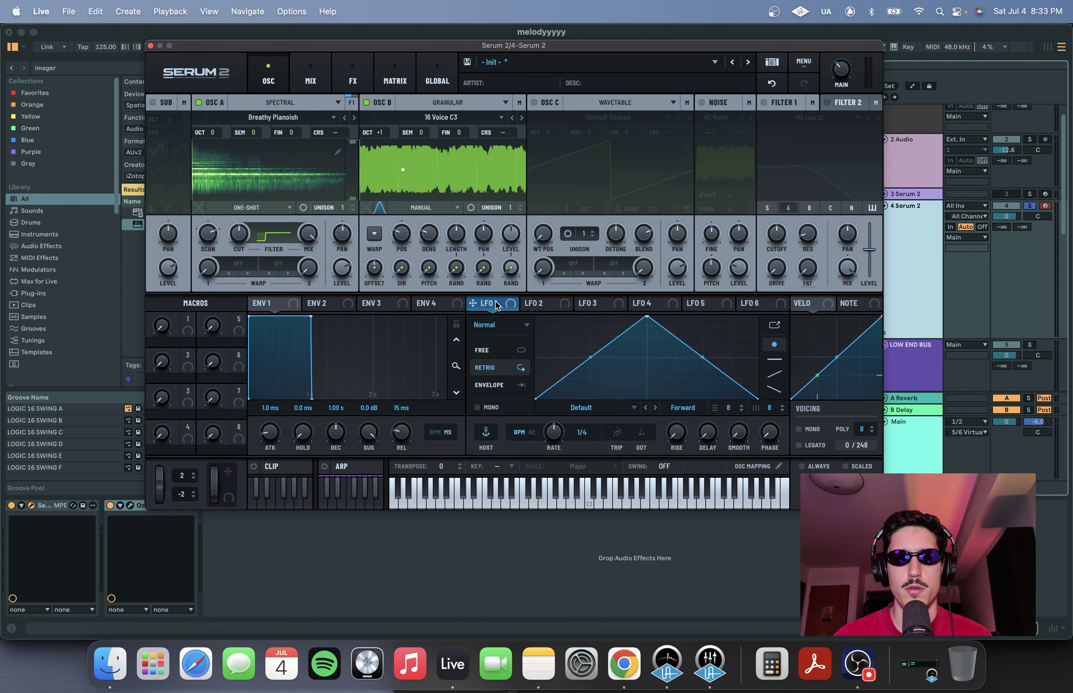
drag(495, 304, 472, 213)
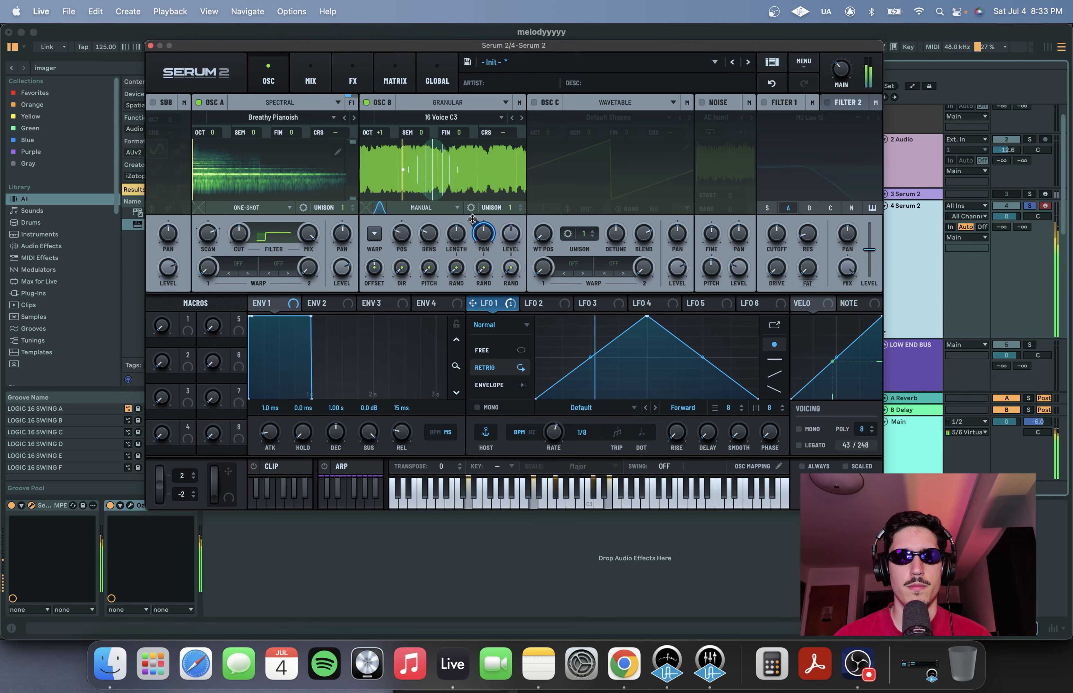
mouse_move(473, 222)
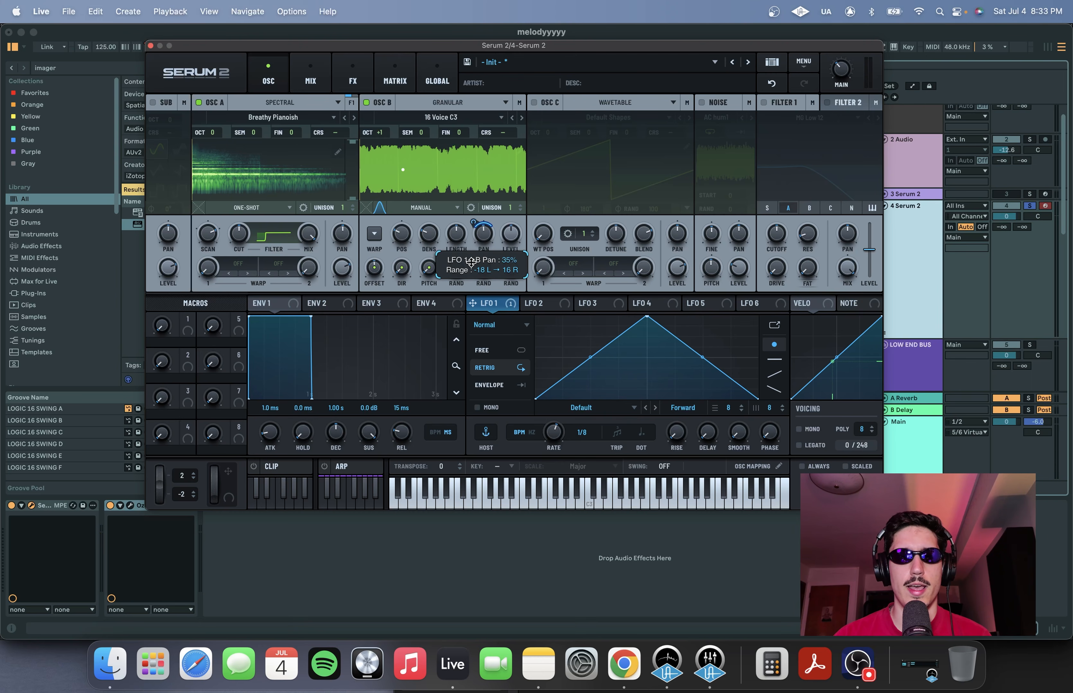
drag(471, 263, 471, 266)
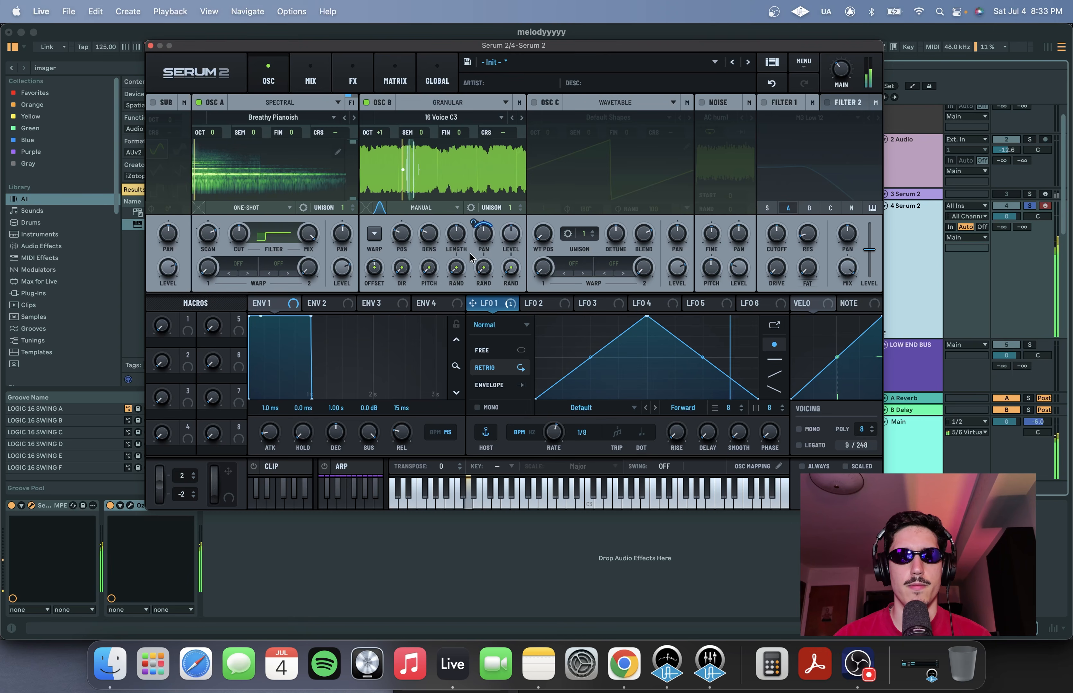
mouse_move(473, 226)
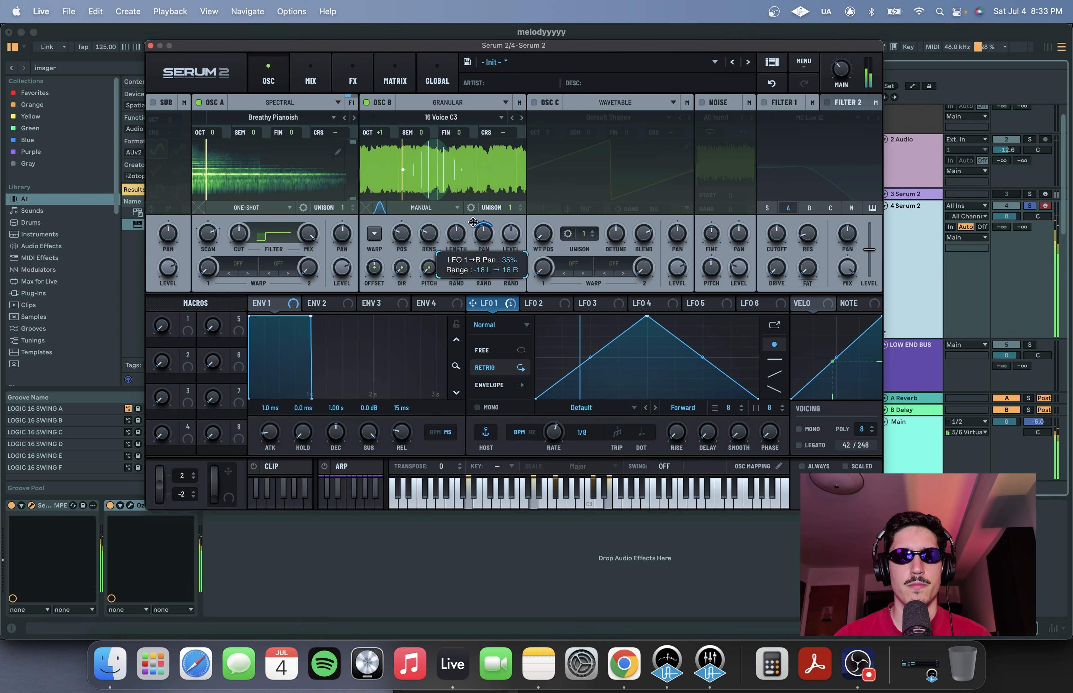
Enable the Noise oscillator, load Brown noise from the Color category, and adjust its level
click(717, 103)
click(717, 119)
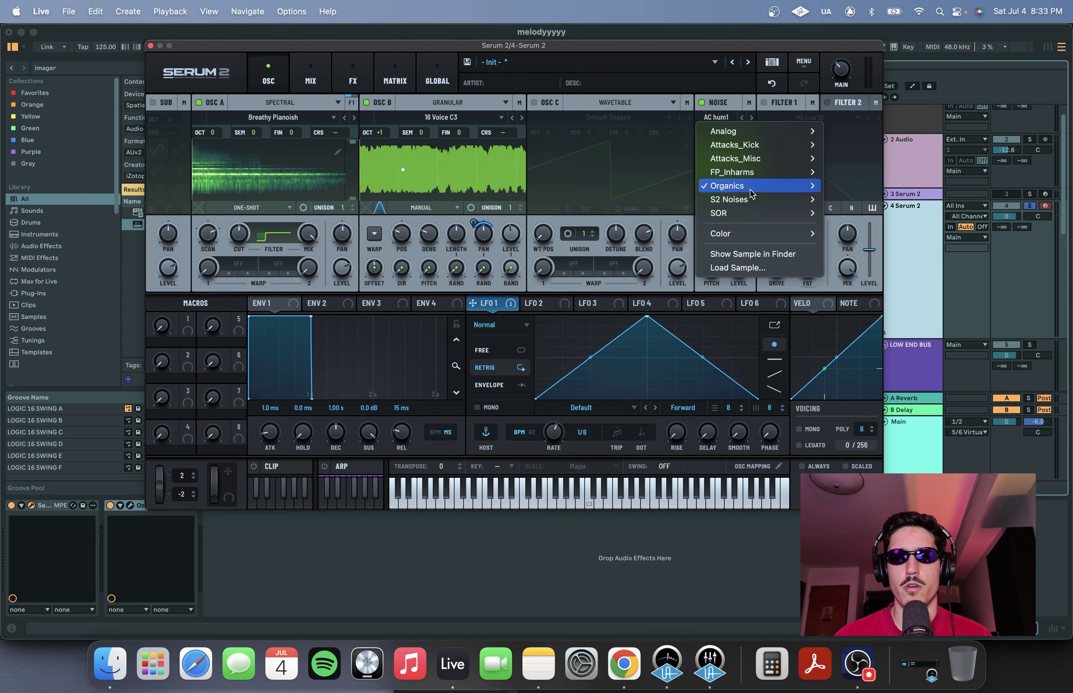
mouse_move(766, 233)
click(841, 261)
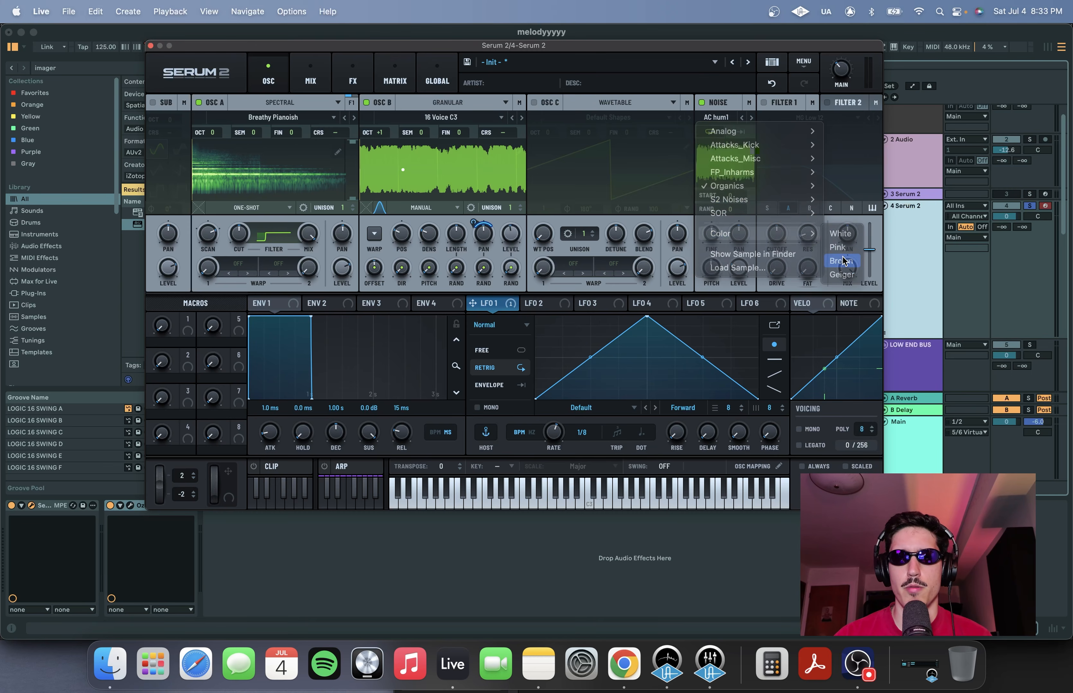
mouse_move(747, 276)
mouse_down()
mouse_move(745, 260)
mouse_move(741, 271)
mouse_up()
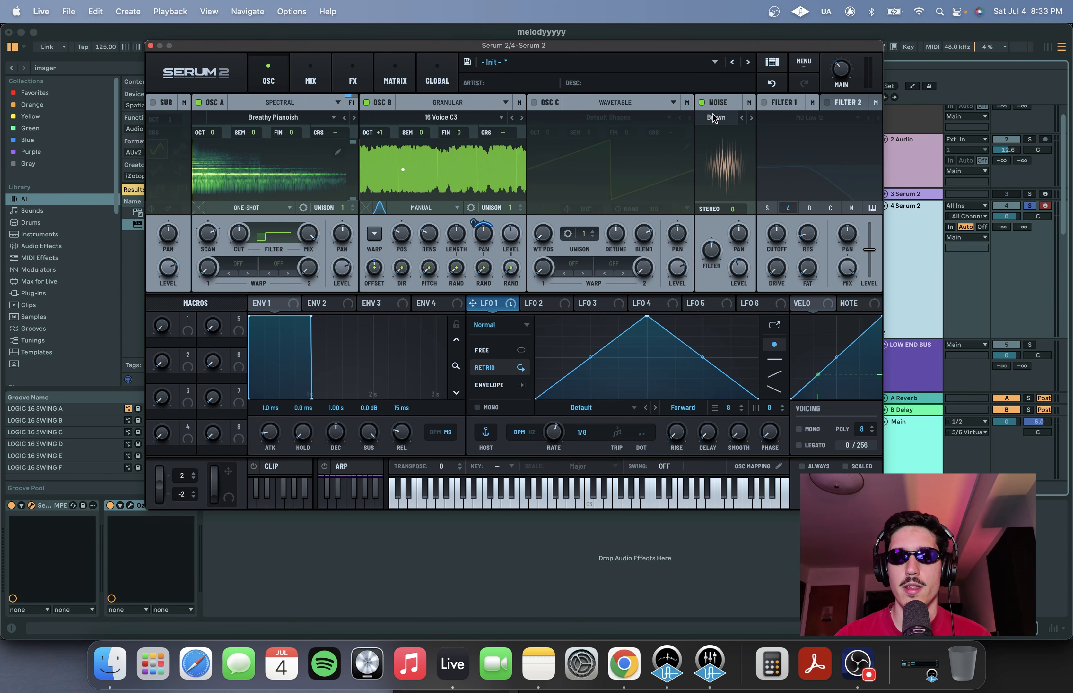
Enable Filter 1 (MG Low 12) and lower its cutoff
click(774, 131)
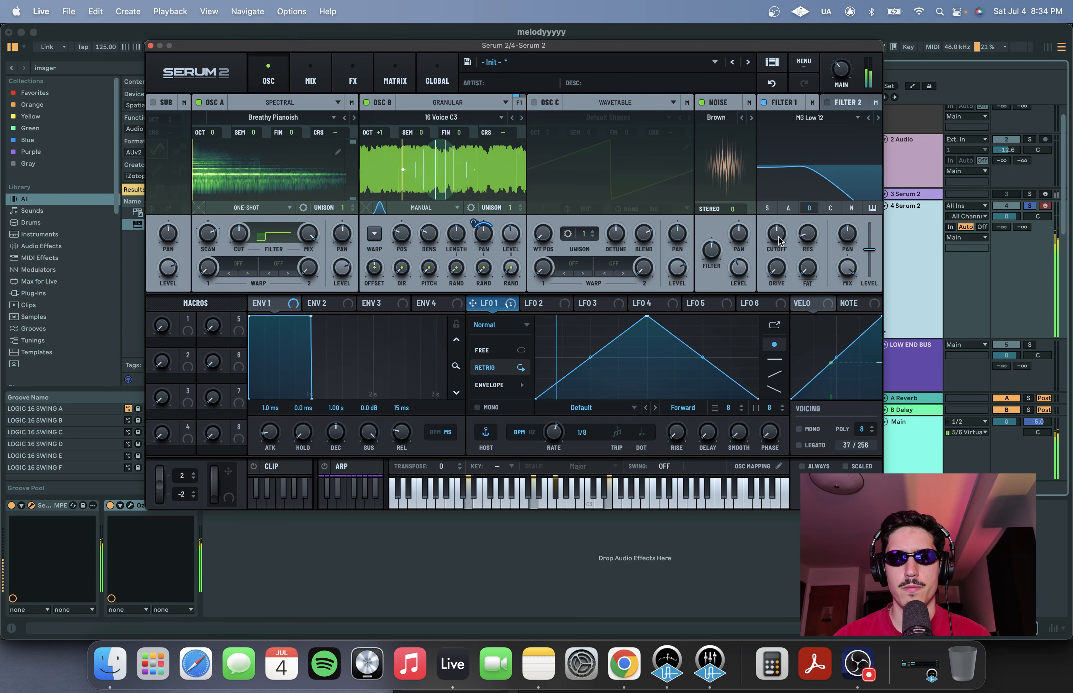
mouse_move(786, 239)
mouse_down()
mouse_move(806, 204)
mouse_move(776, 259)
mouse_move(785, 228)
mouse_up()
Reshape LFO 2 into a rising curve, switch it to Envelope mode, and set its rate to 2 bar
click(540, 303)
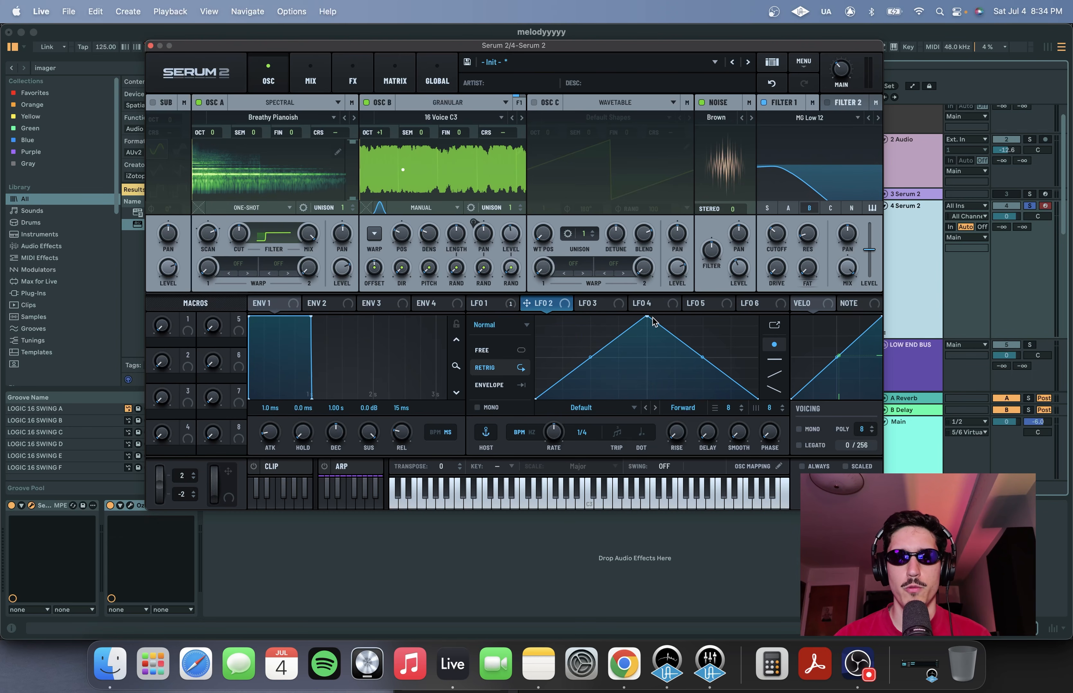
drag(652, 318, 757, 318)
mouse_move(656, 364)
mouse_down()
mouse_move(653, 376)
mouse_move(649, 365)
mouse_up()
click(501, 385)
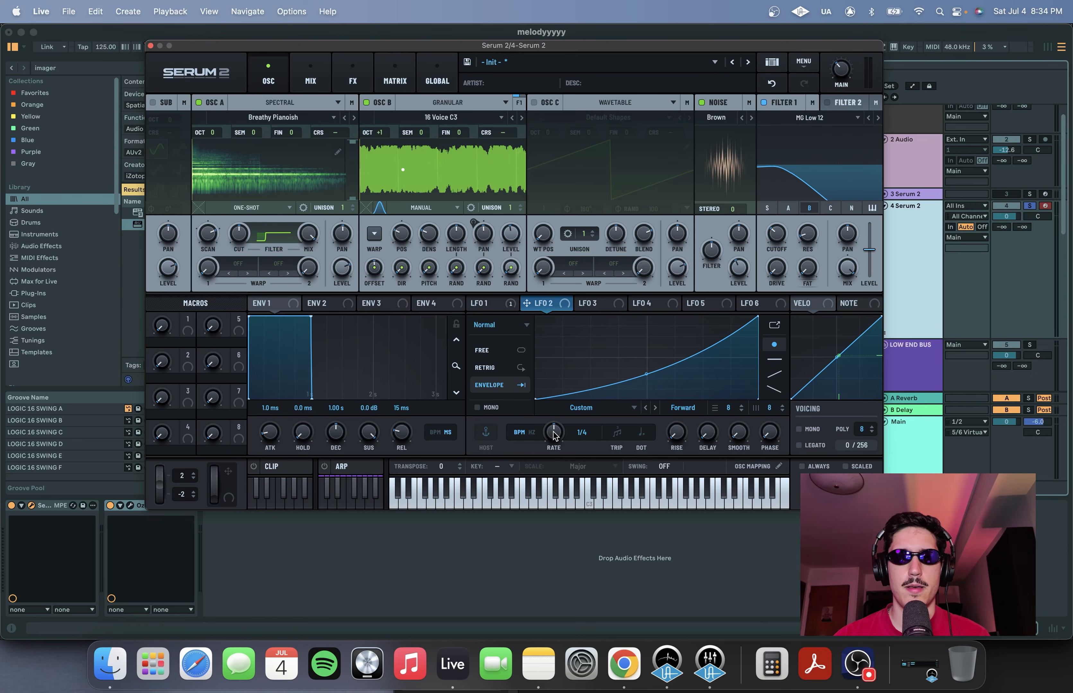
drag(549, 456, 551, 467)
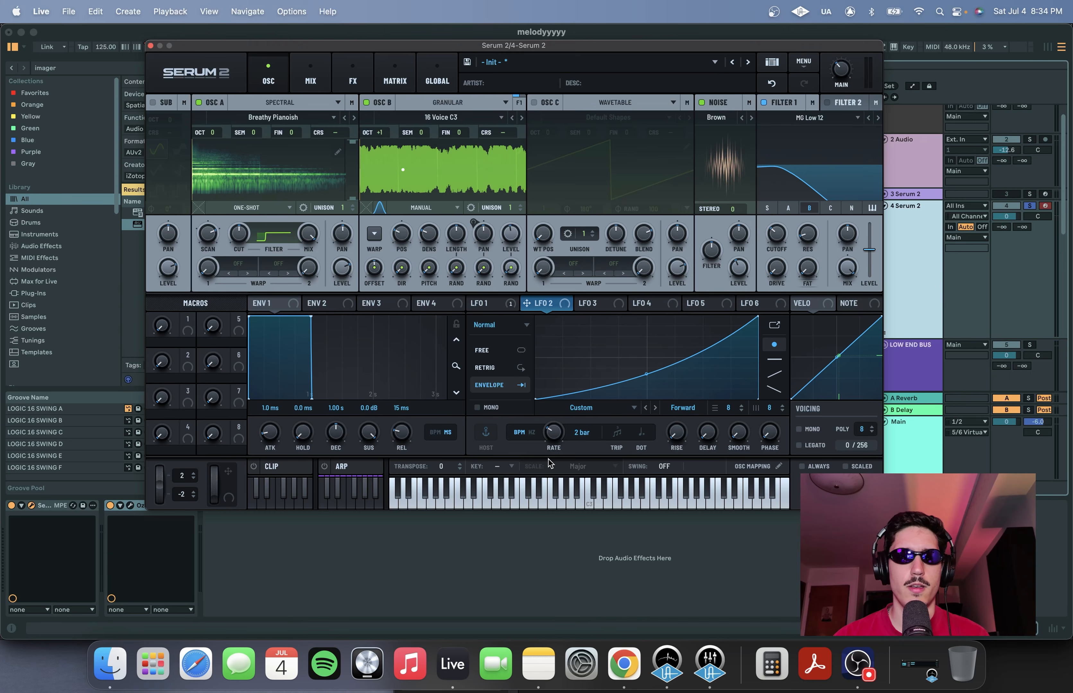
Assign LFO 2 to modulate Filter 1's cutoff, resonance and drive
drag(620, 301, 772, 236)
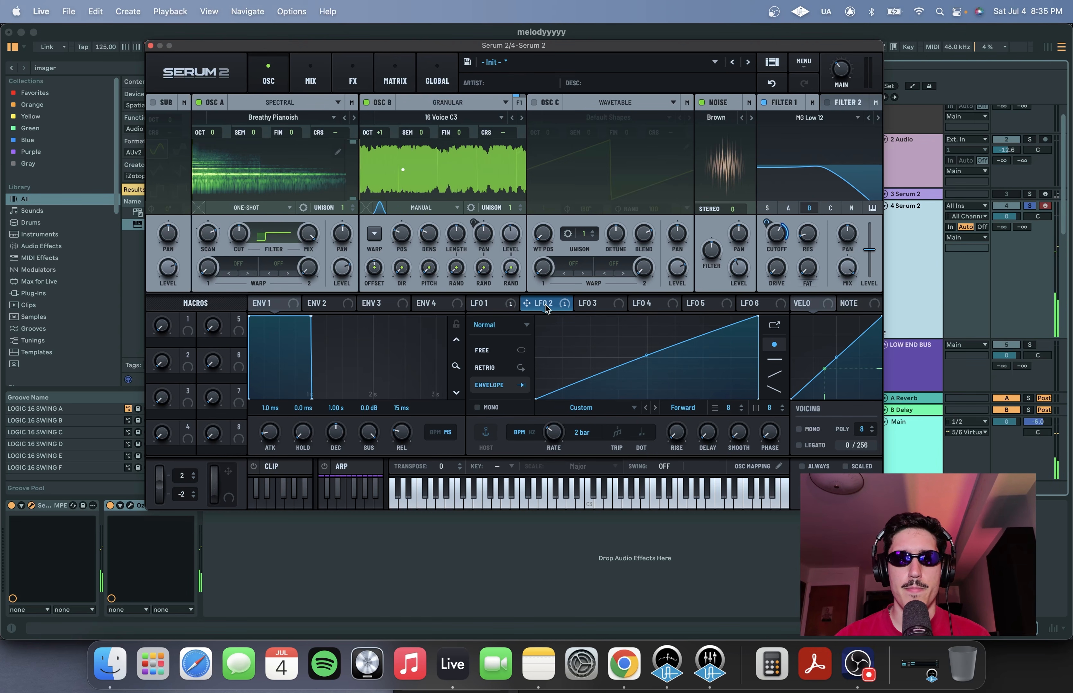
drag(545, 309, 800, 223)
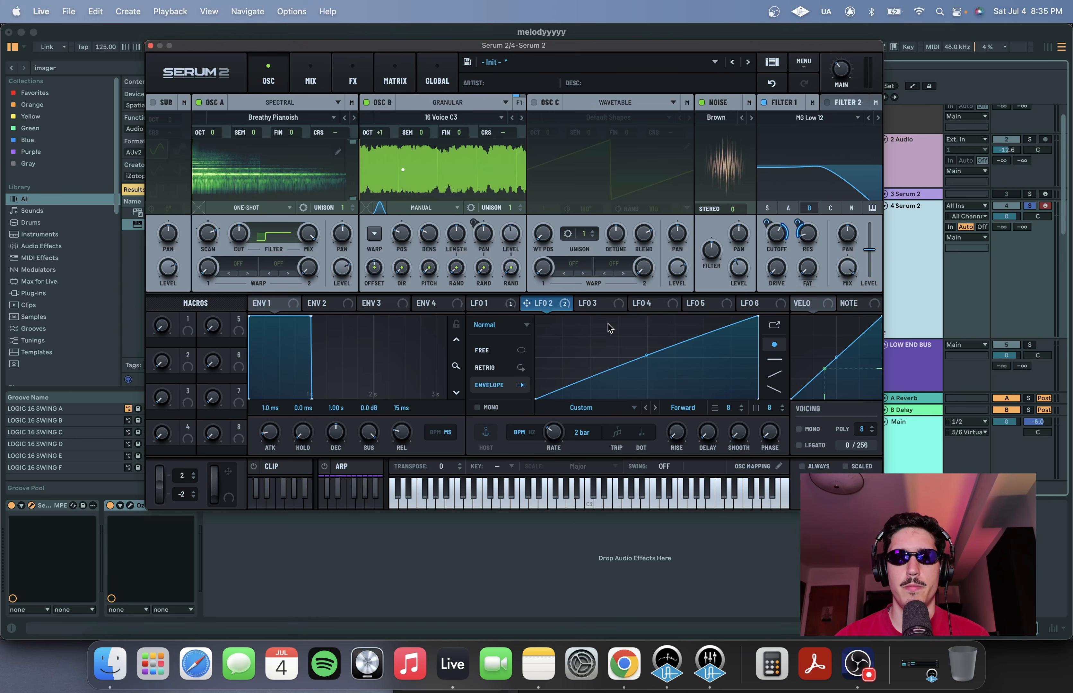
drag(565, 308, 765, 260)
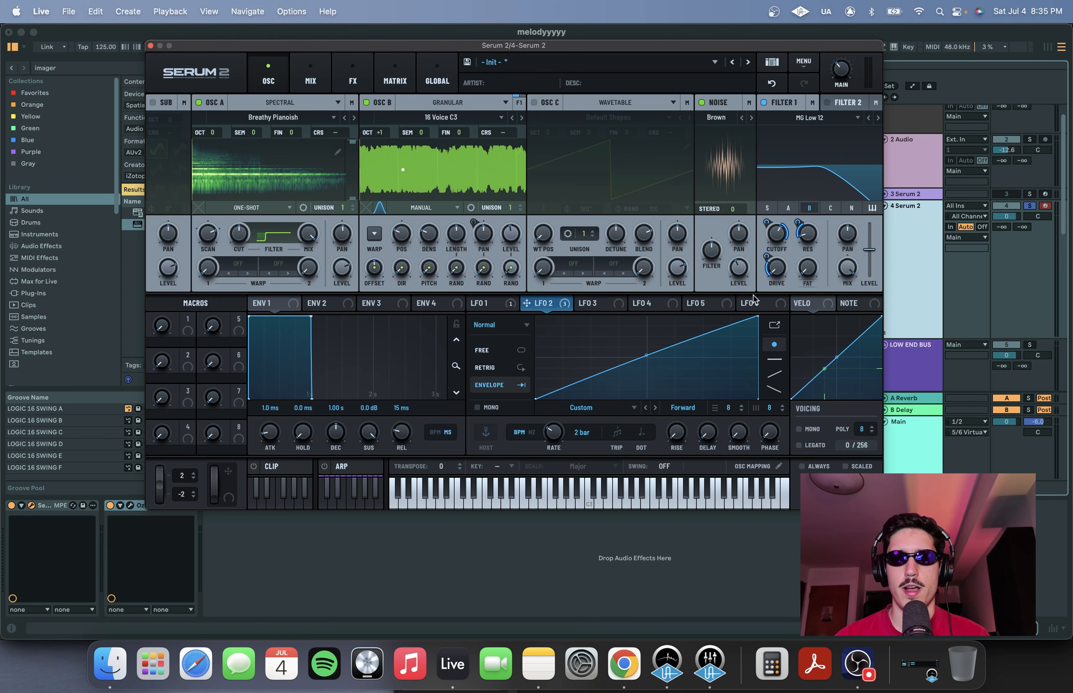
drag(554, 304, 791, 303)
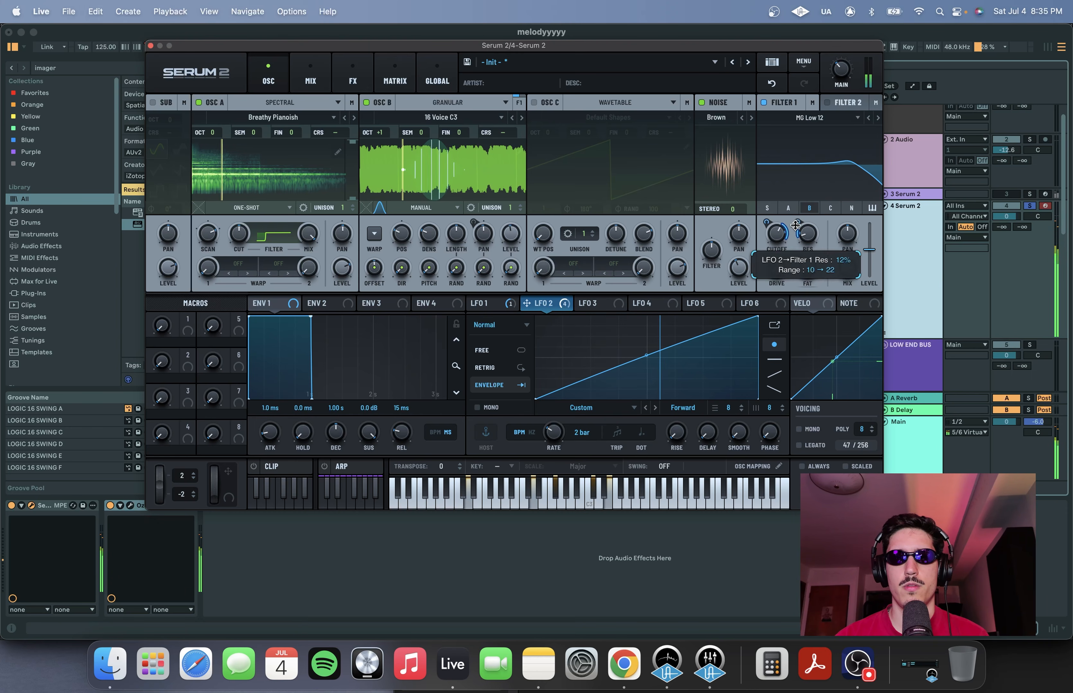
Shape ENV 1 with about 13 ms attack, 1.40 s decay and -6.9 dB sustain
click(272, 303)
drag(311, 317, 311, 349)
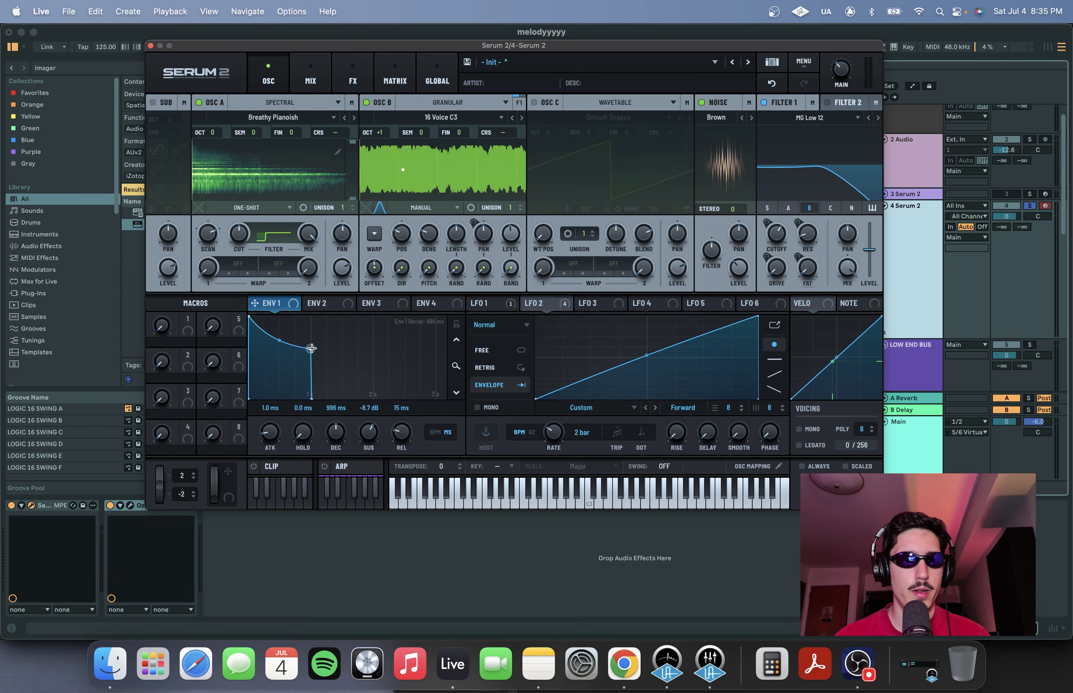
drag(267, 433, 272, 428)
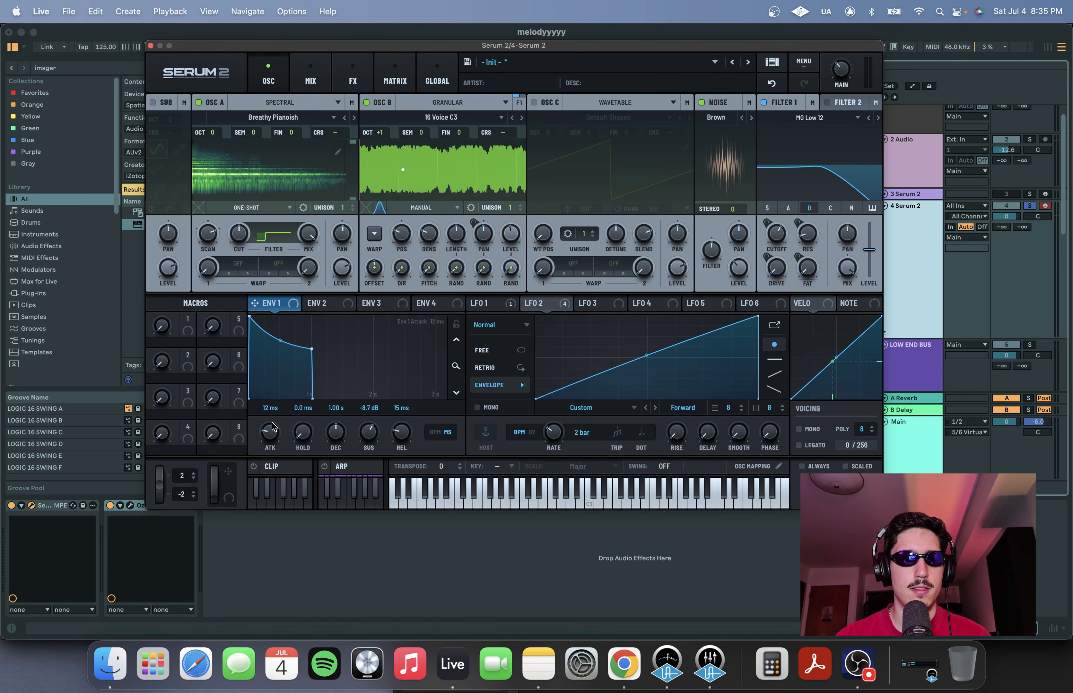
drag(308, 352, 336, 346)
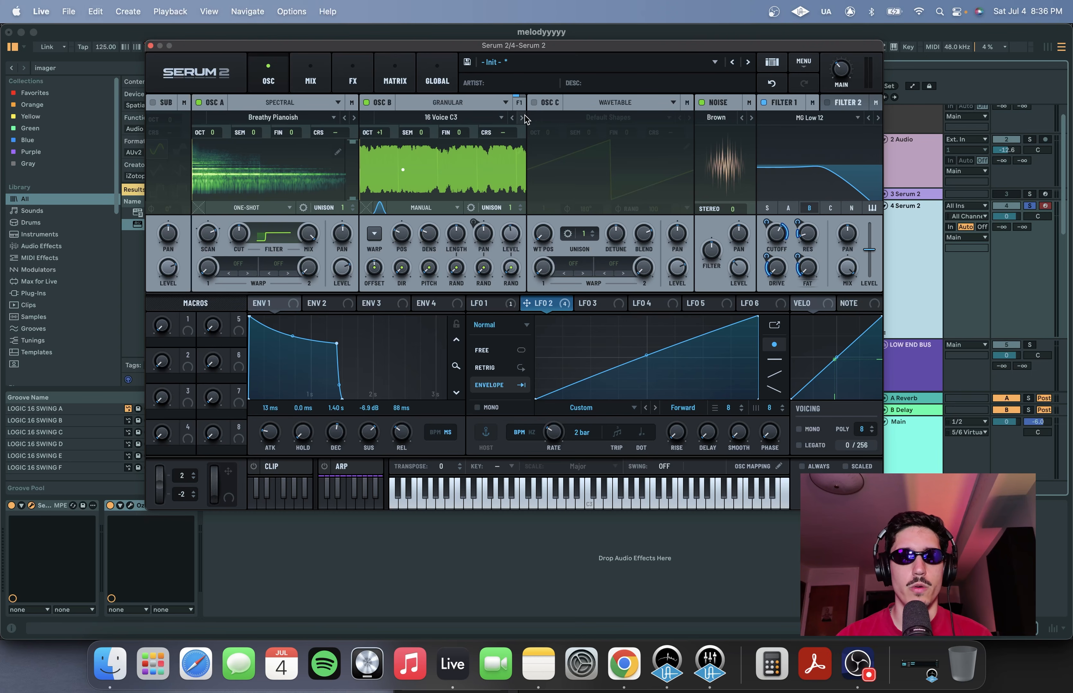
Route Oscillator B's output to FX Bus 1
click(520, 104)
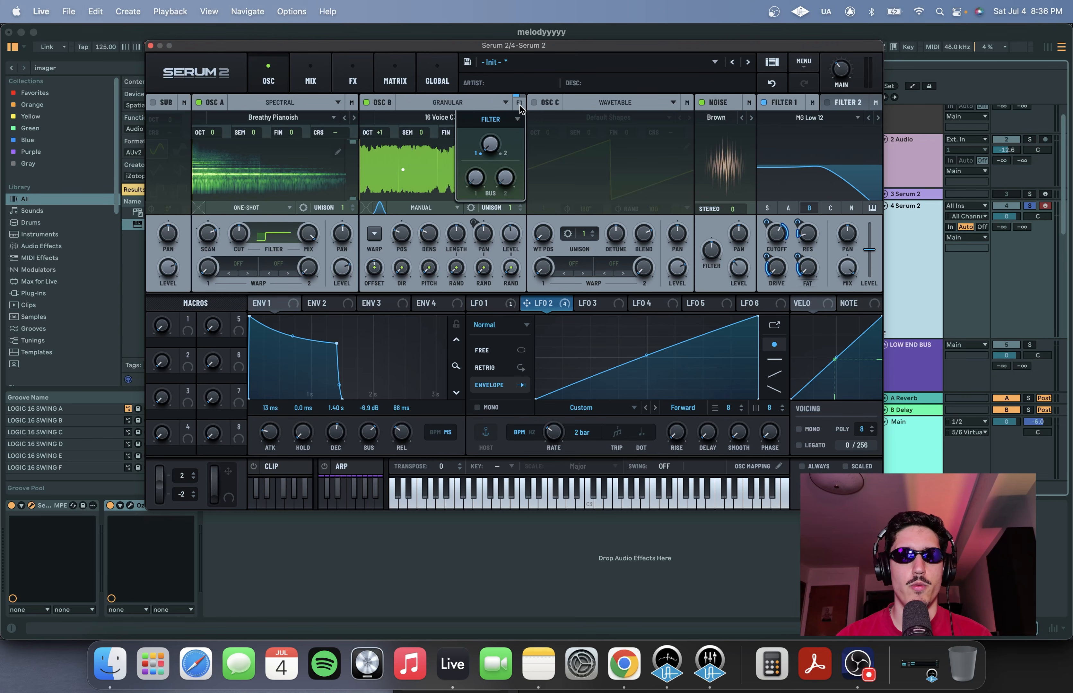
drag(474, 184, 491, 17)
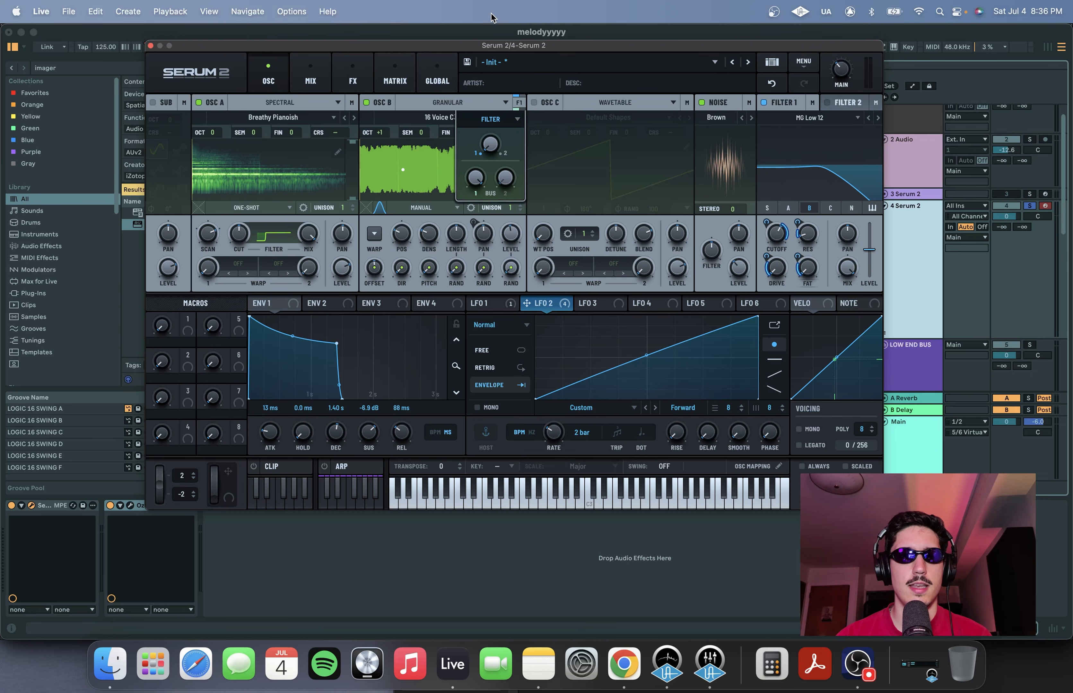
click(471, 98)
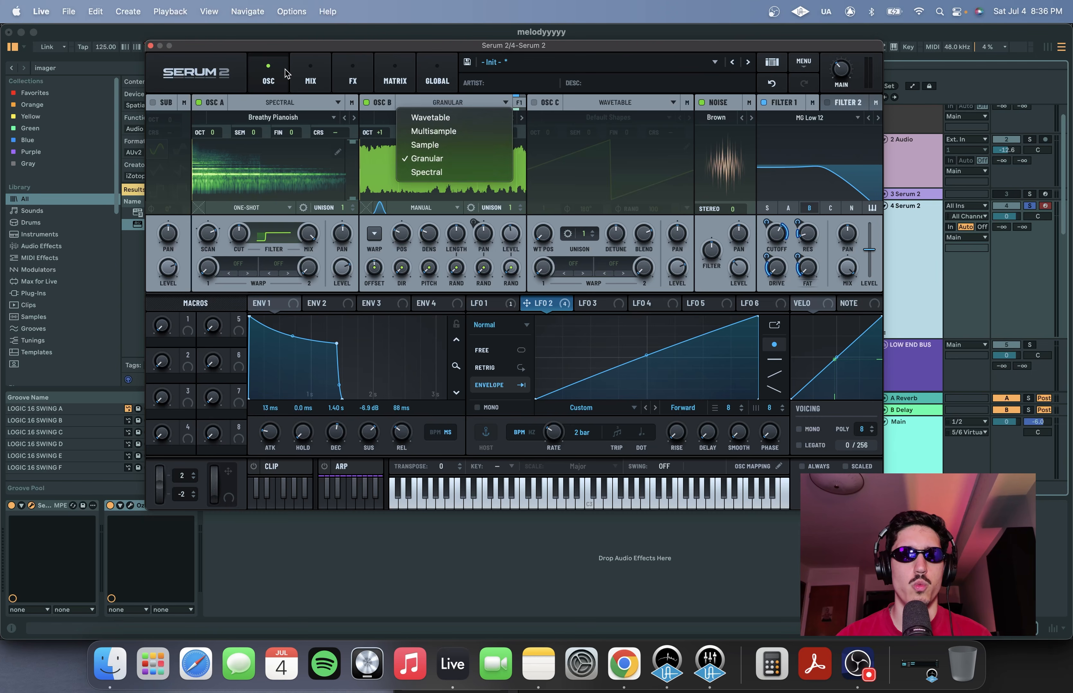
Add a Hall Reverb to FX Bus 1, set its low cut to 40, and adjust its mix
click(353, 77)
click(233, 108)
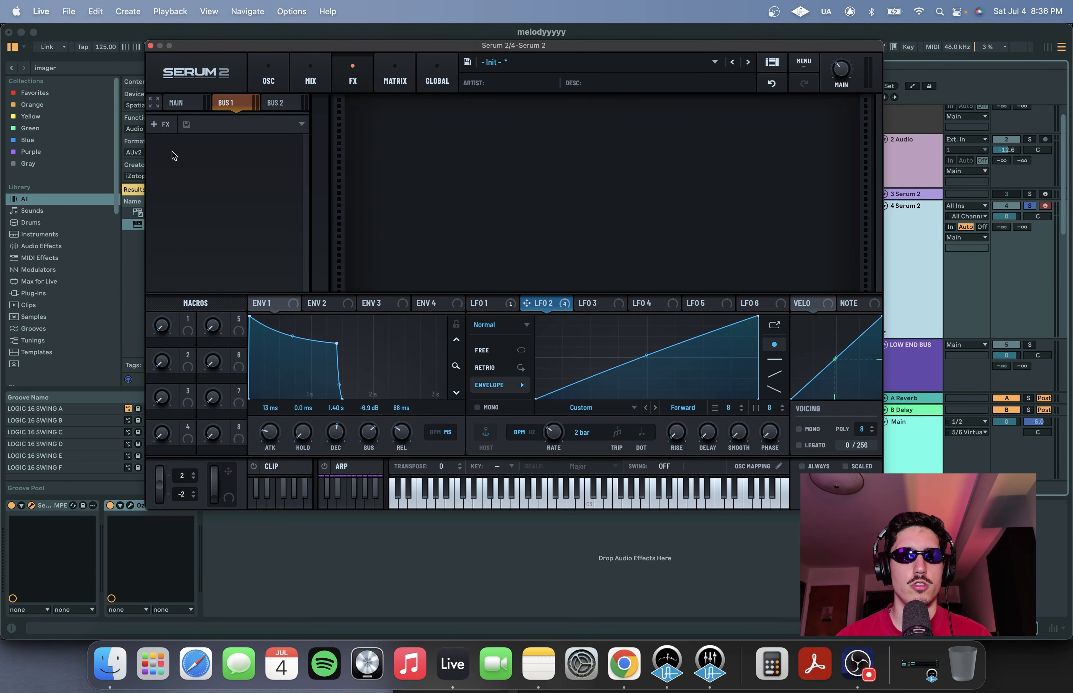
click(171, 126)
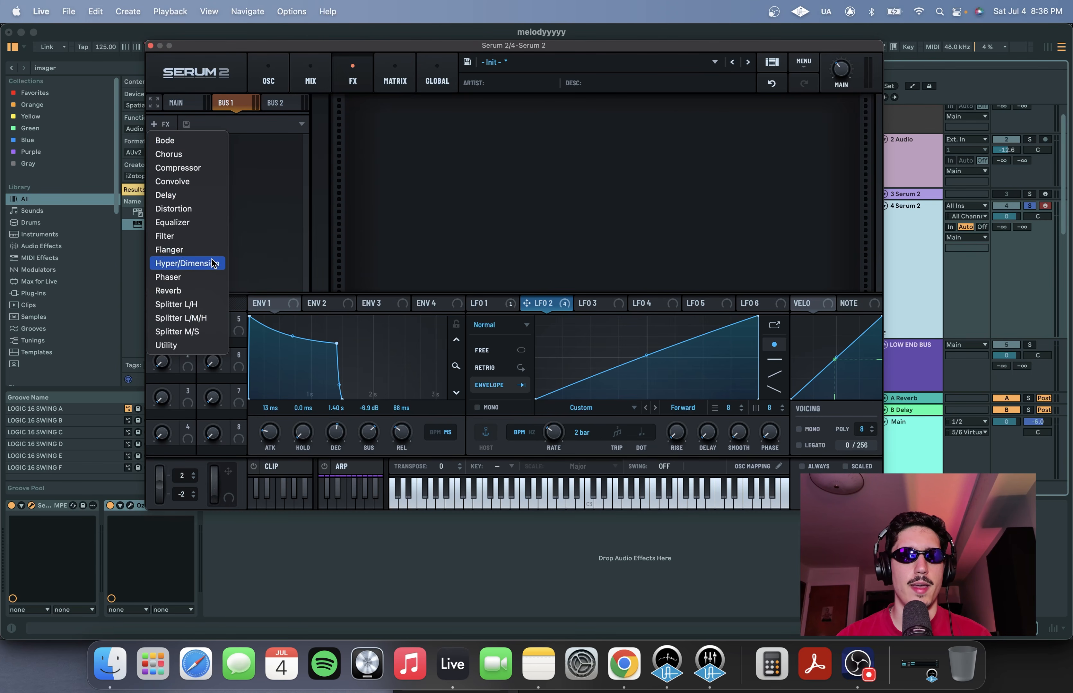
click(208, 291)
click(443, 145)
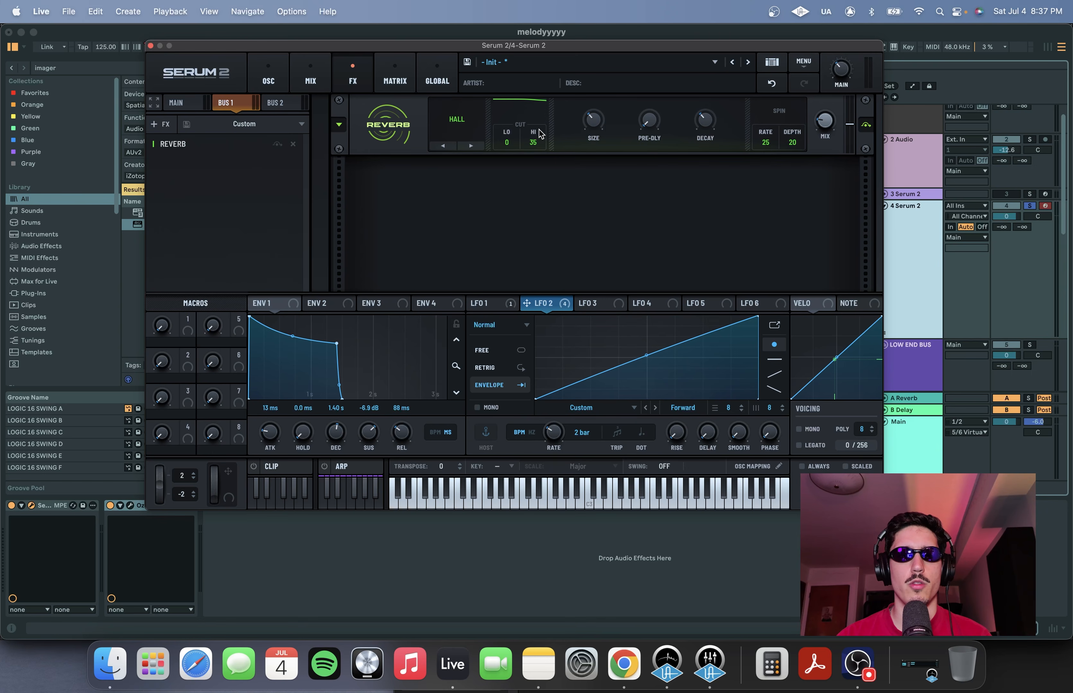
drag(506, 142, 512, 109)
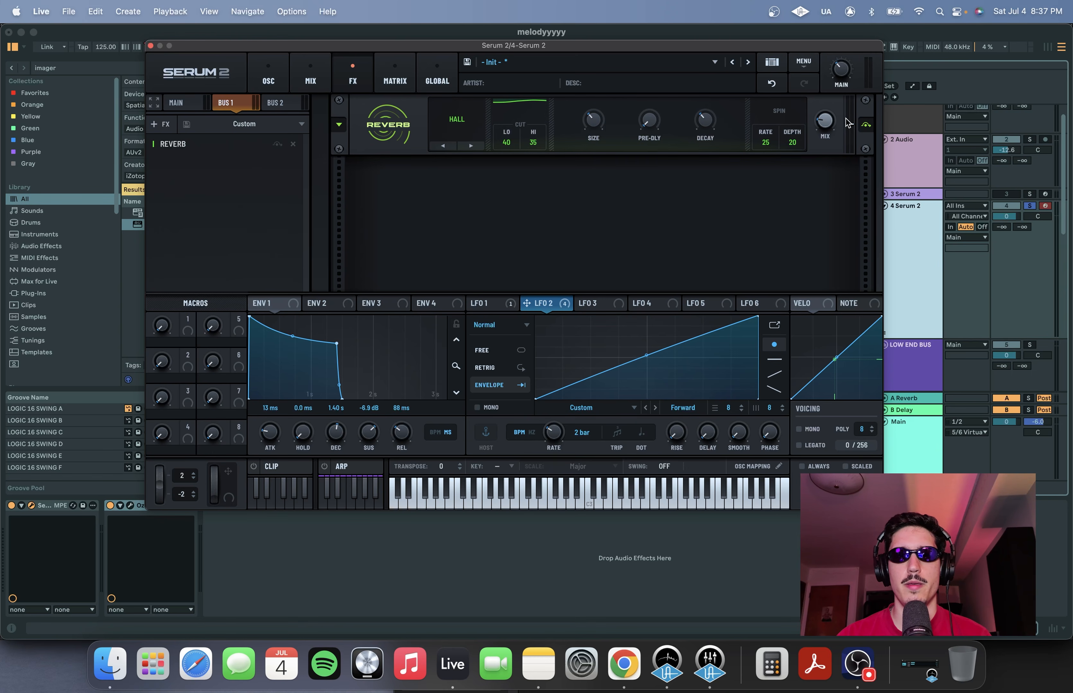
drag(831, 124, 826, 106)
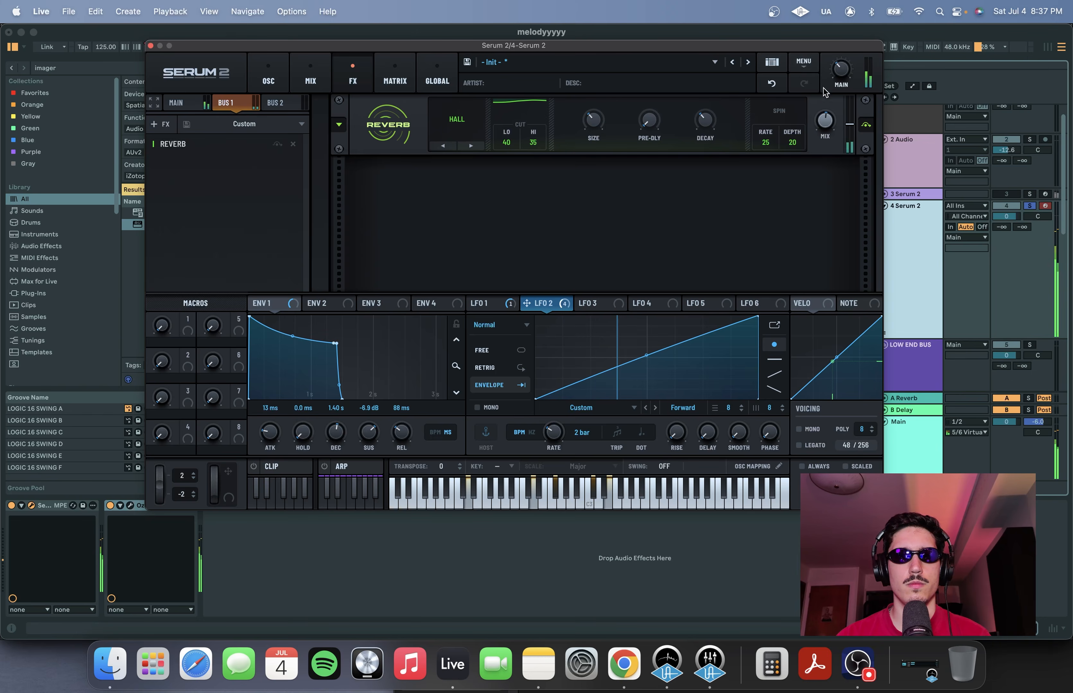
Add a Flanger effect to the Main FX chain
click(310, 77)
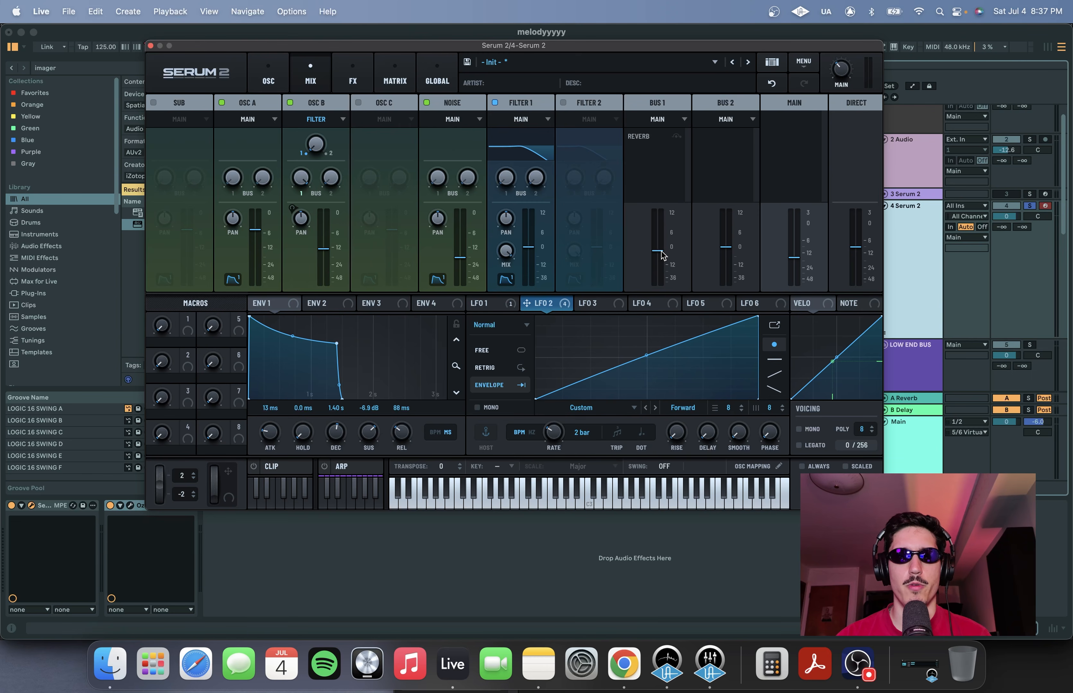
click(270, 79)
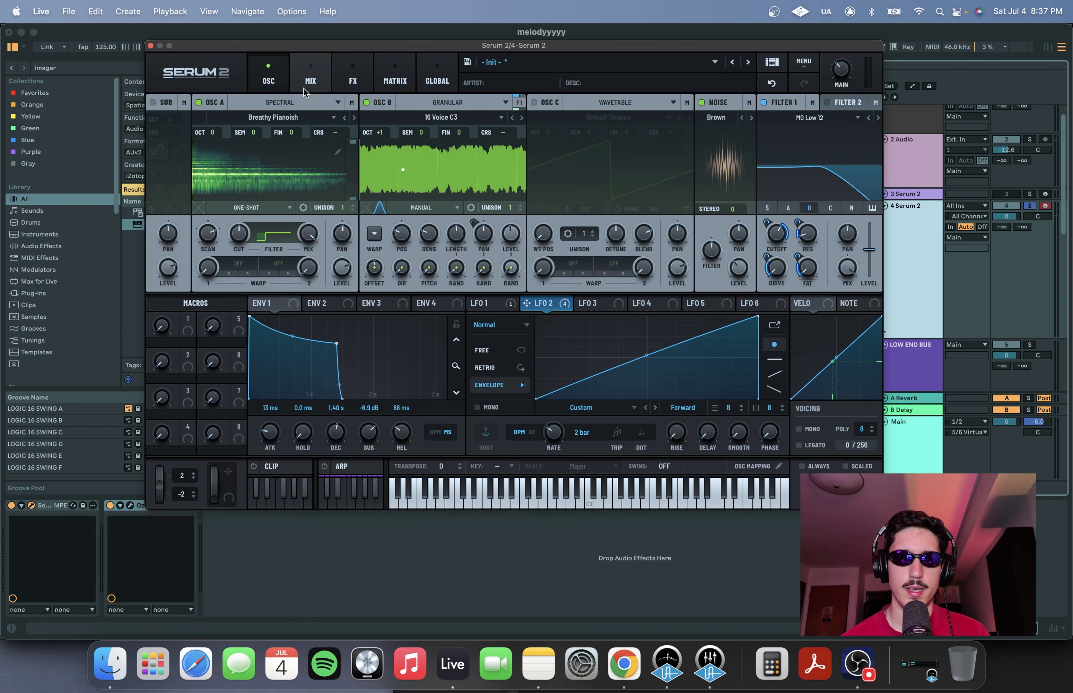
click(346, 82)
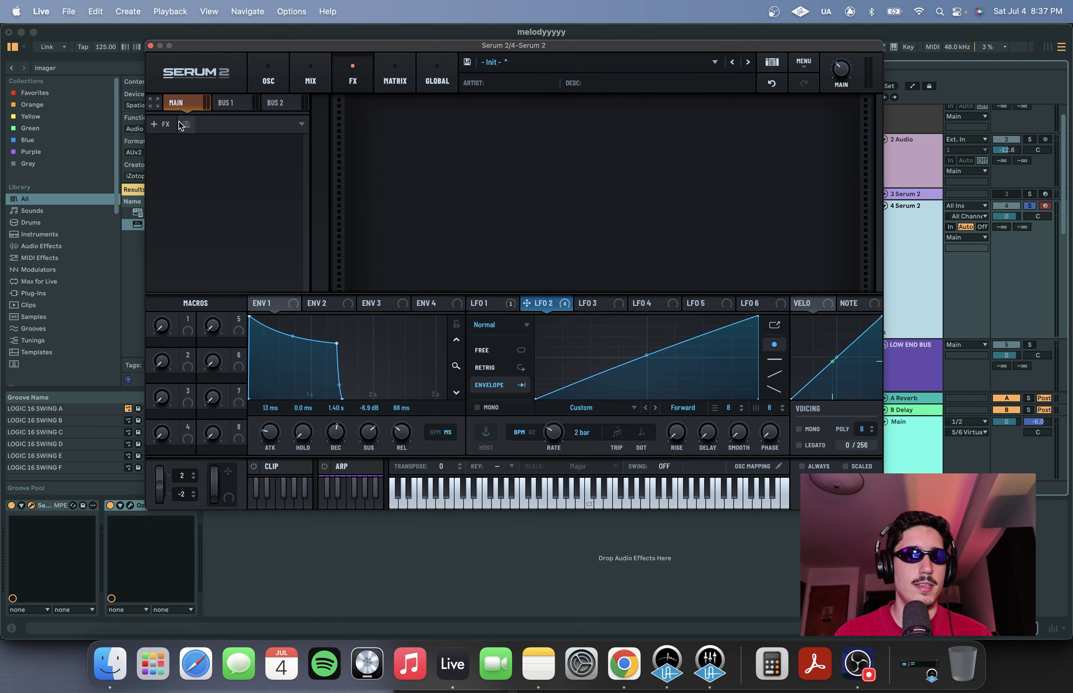
click(166, 125)
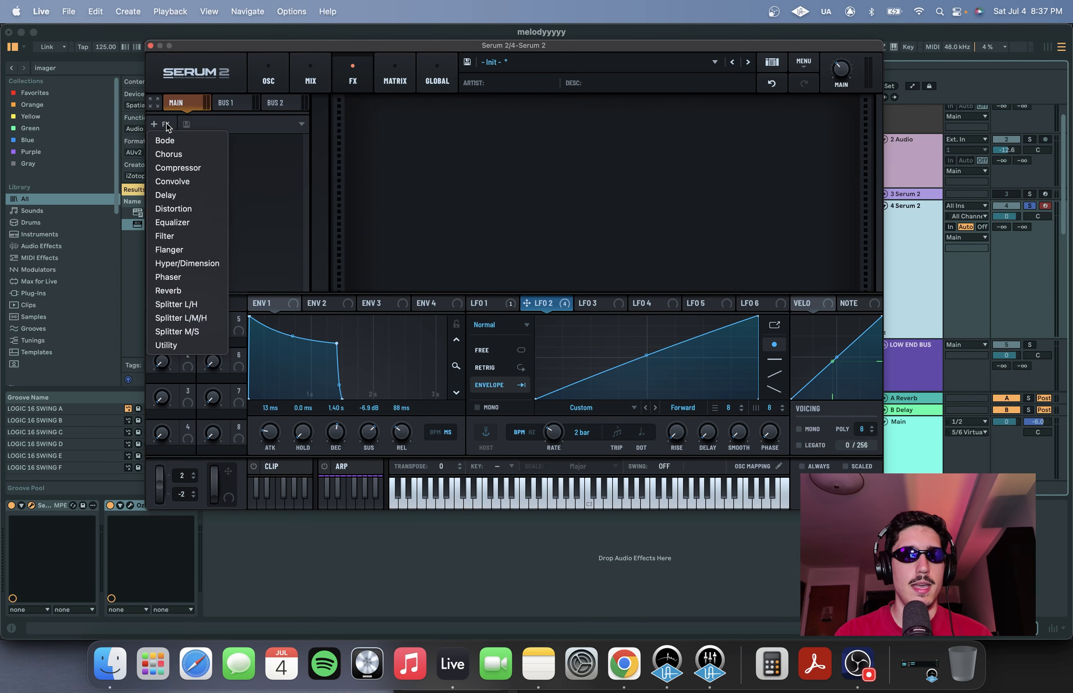
click(194, 251)
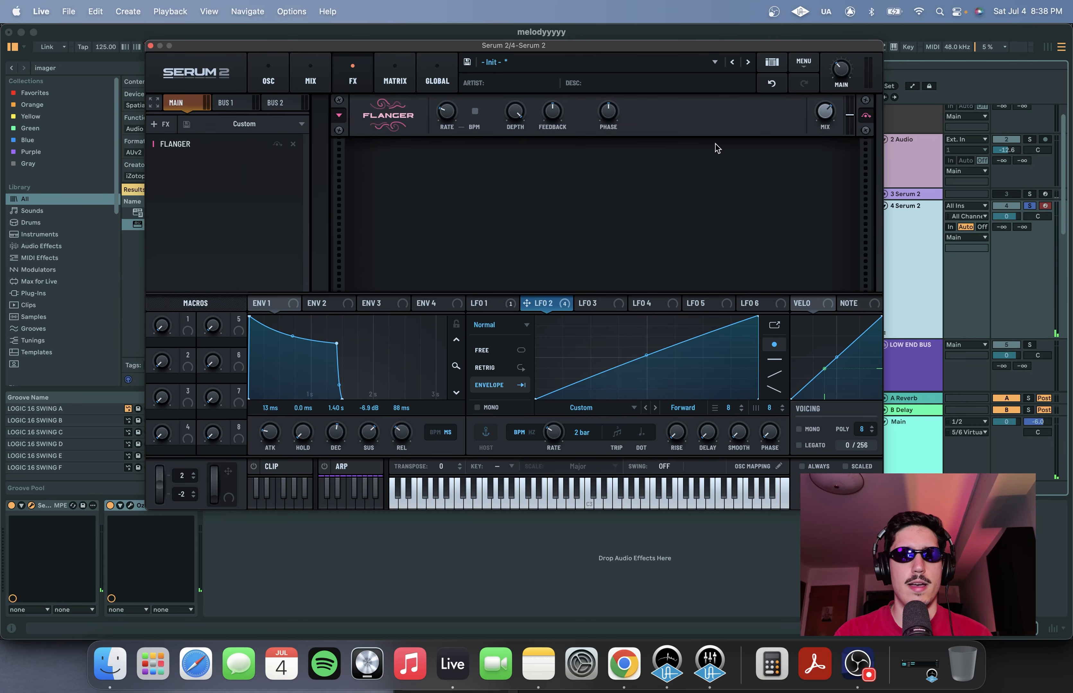
Add a Compressor after the Flanger in the Main FX chain
click(161, 124)
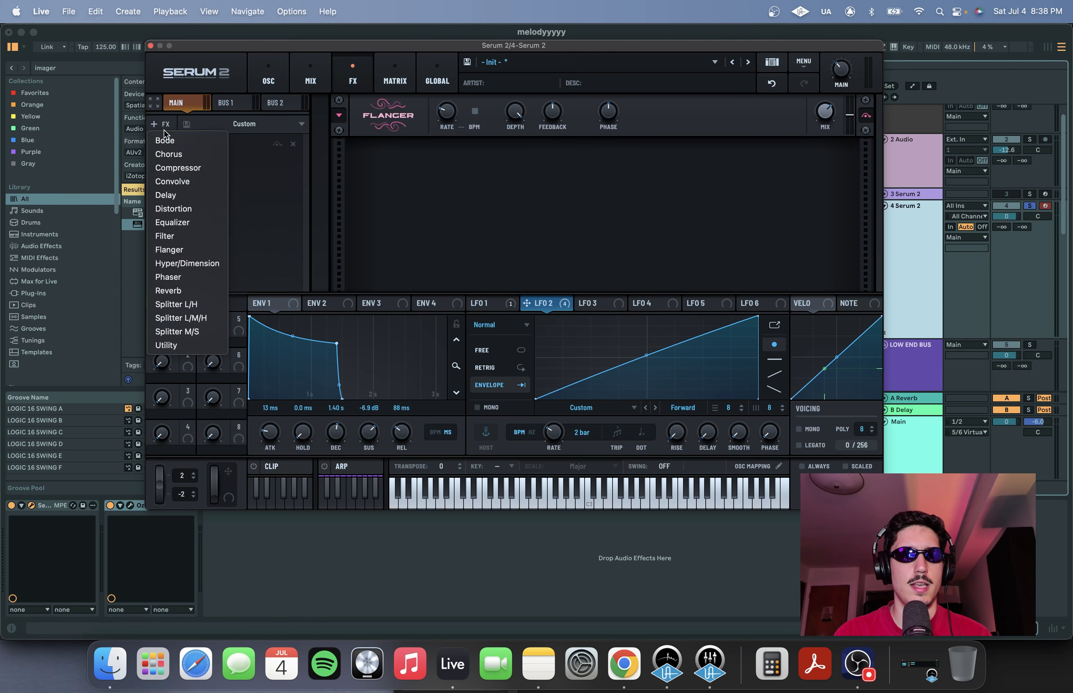
drag(522, 175, 521, 185)
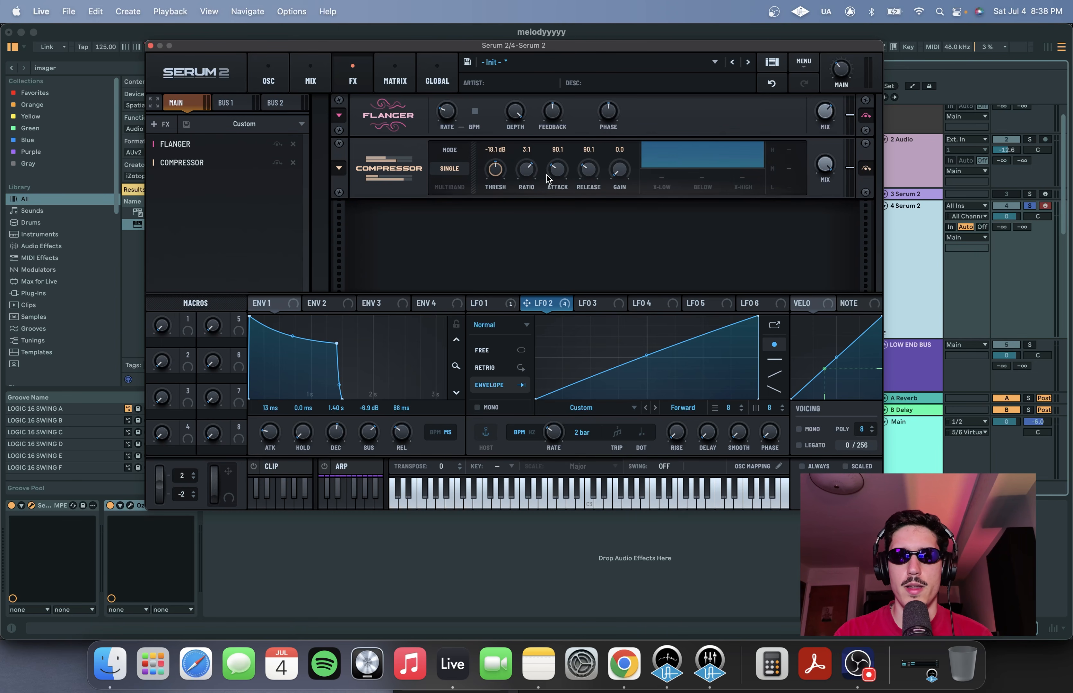
Set the compressor's threshold to about -9 dB and add a Chorus effect to the Main FX chain
mouse_move(496, 171)
mouse_down()
mouse_move(491, 195)
mouse_move(501, 169)
mouse_up()
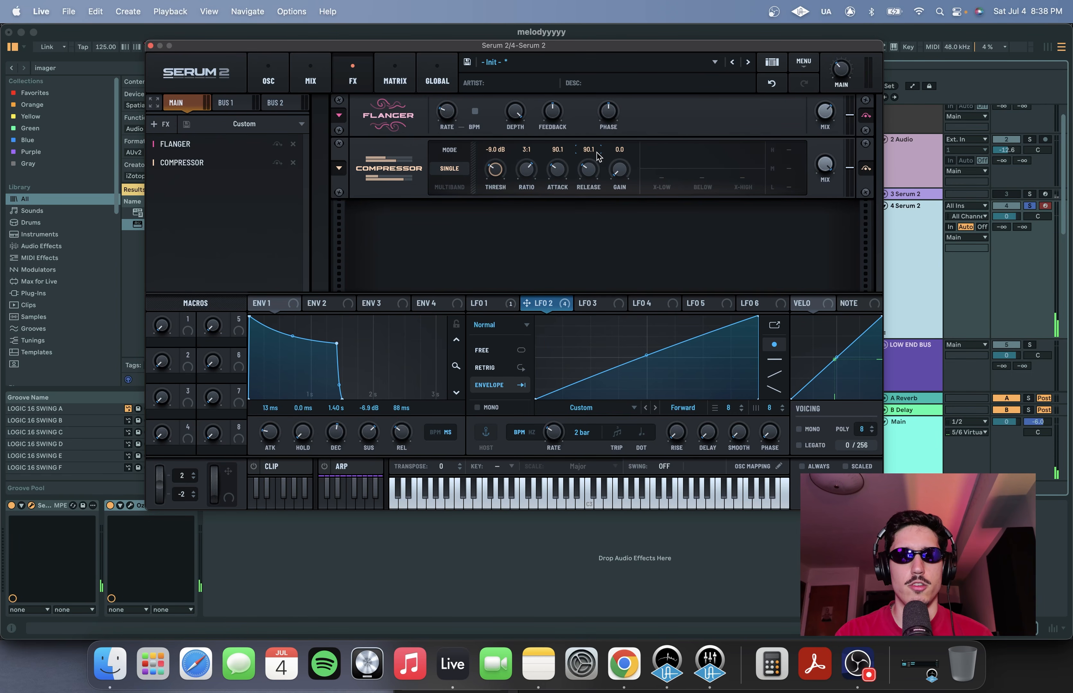
click(159, 124)
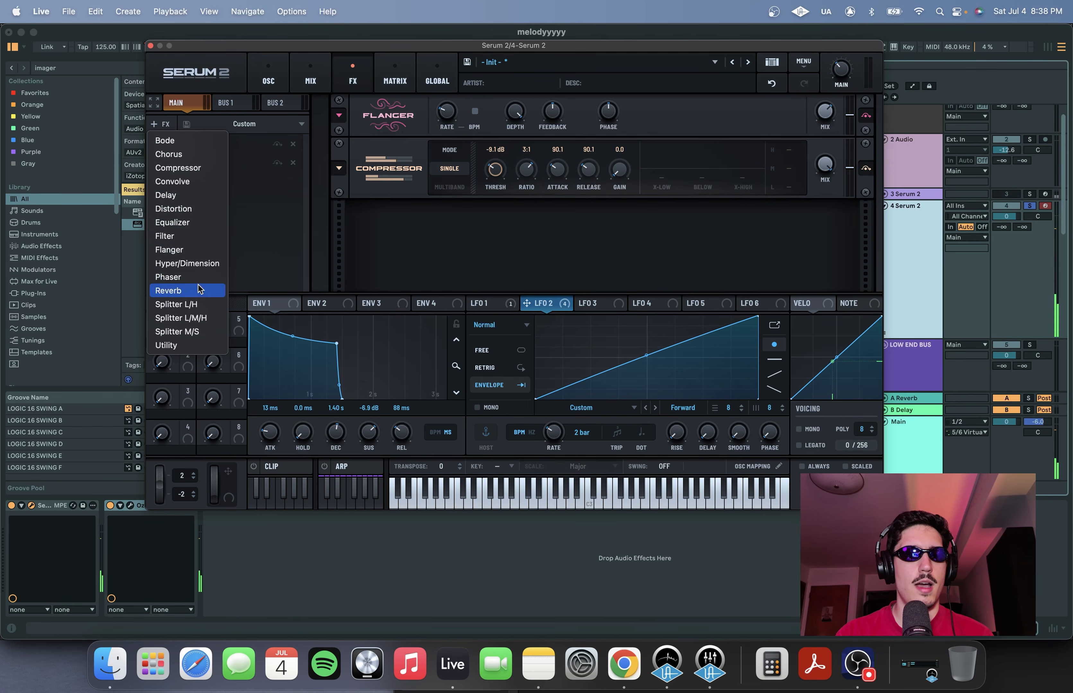
click(172, 154)
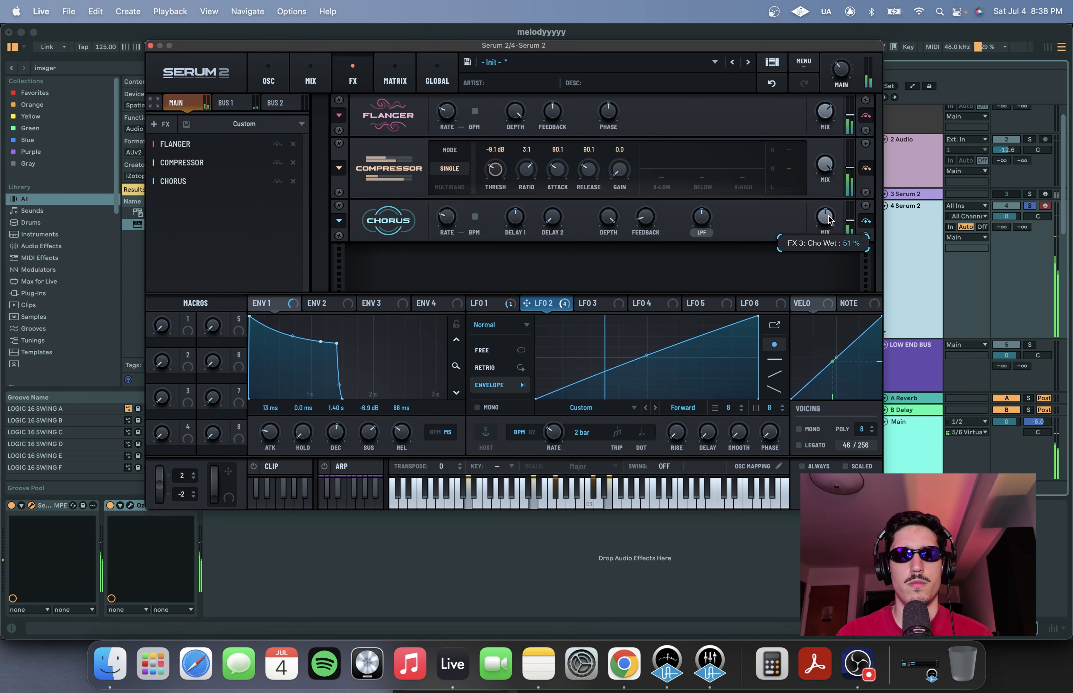
Add a Utility effect at the end of the Main FX chain
click(158, 124)
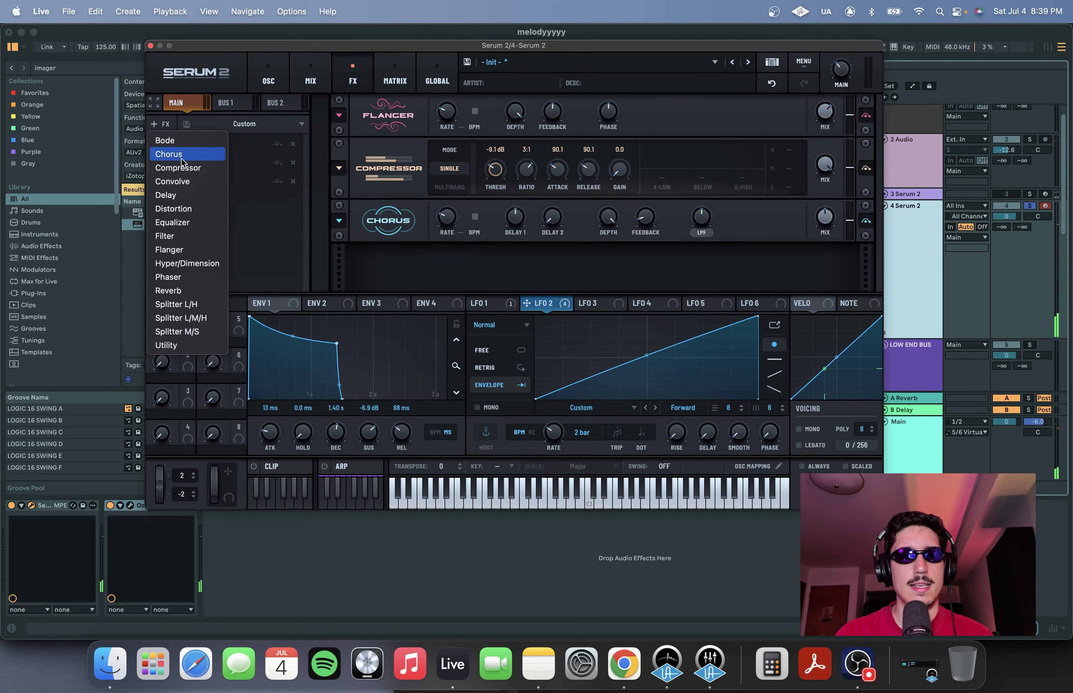
click(179, 345)
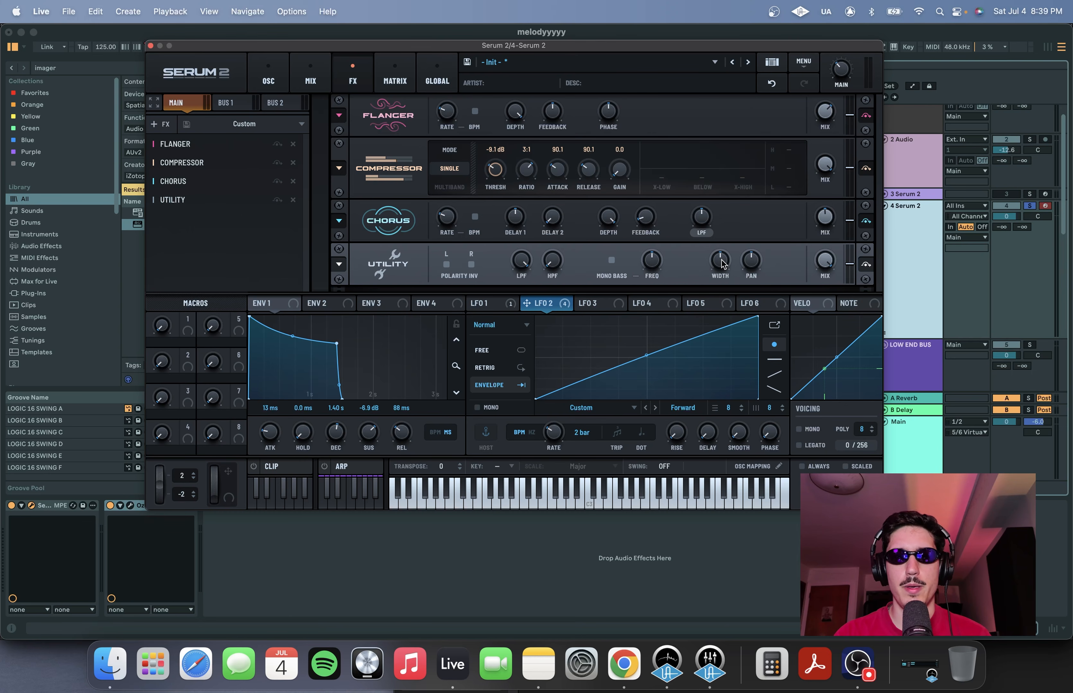
drag(544, 44, 571, 14)
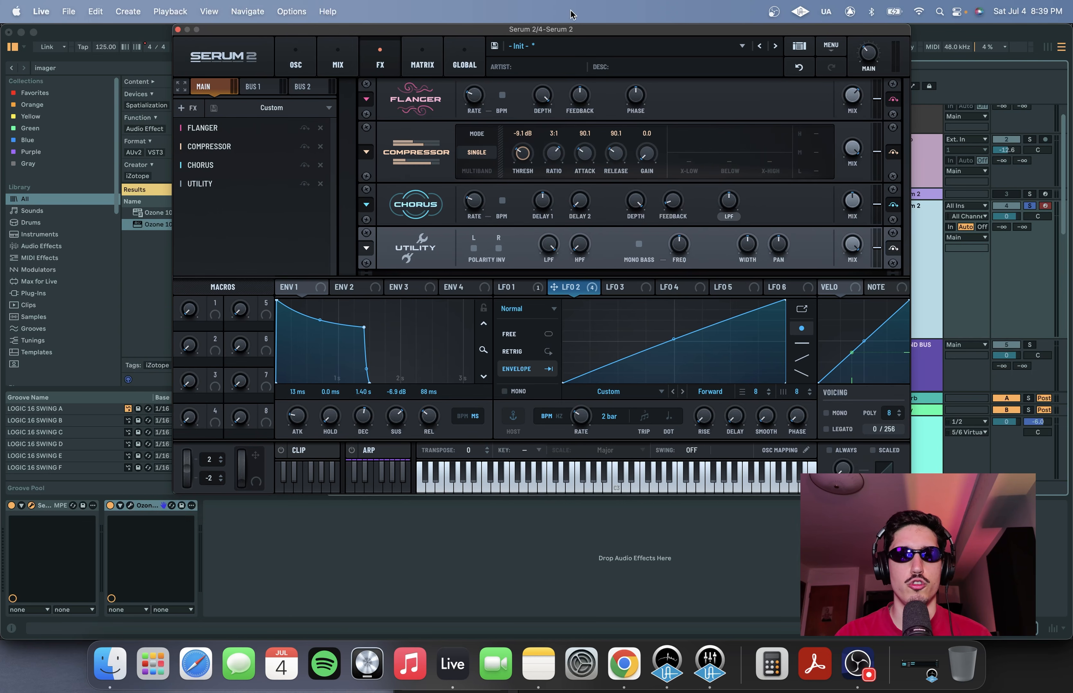
Assign Macro 1 to the Utility's Width, with width about 28.5% and a modulation amount of about 18%
click(399, 287)
mouse_move(216, 316)
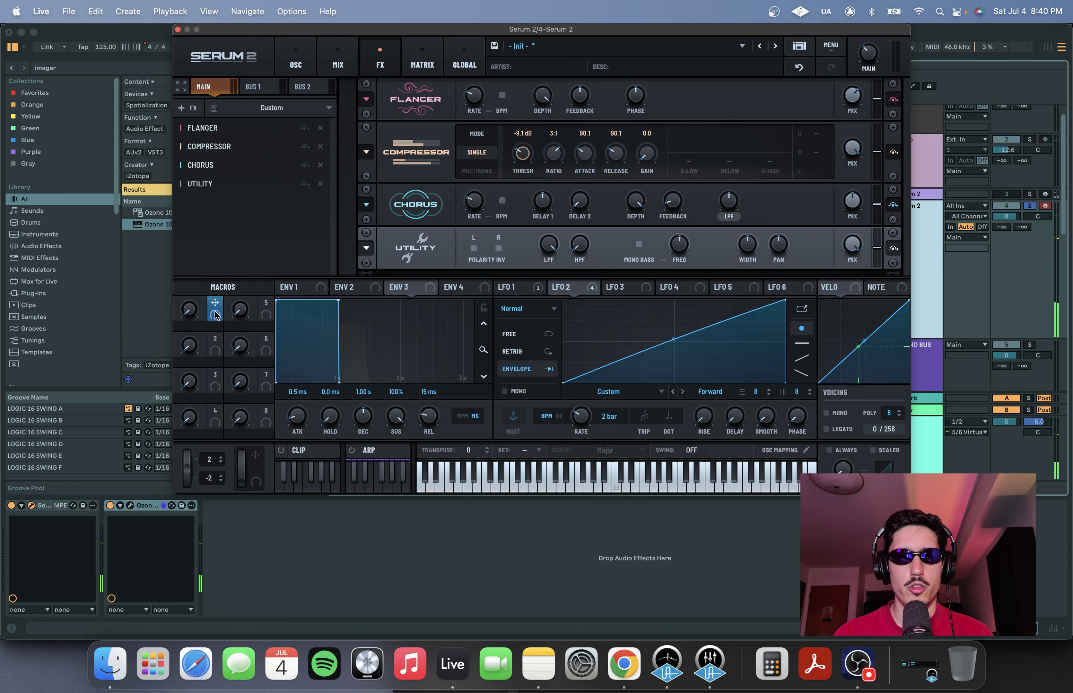
drag(215, 316, 749, 252)
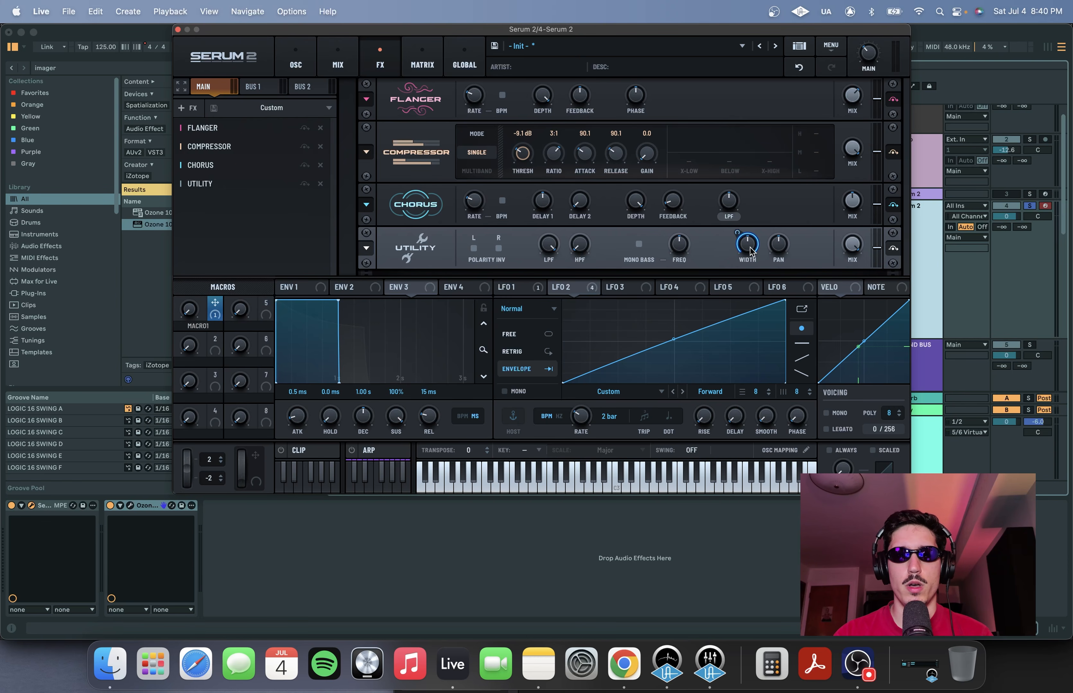
alt+shift+click(736, 235)
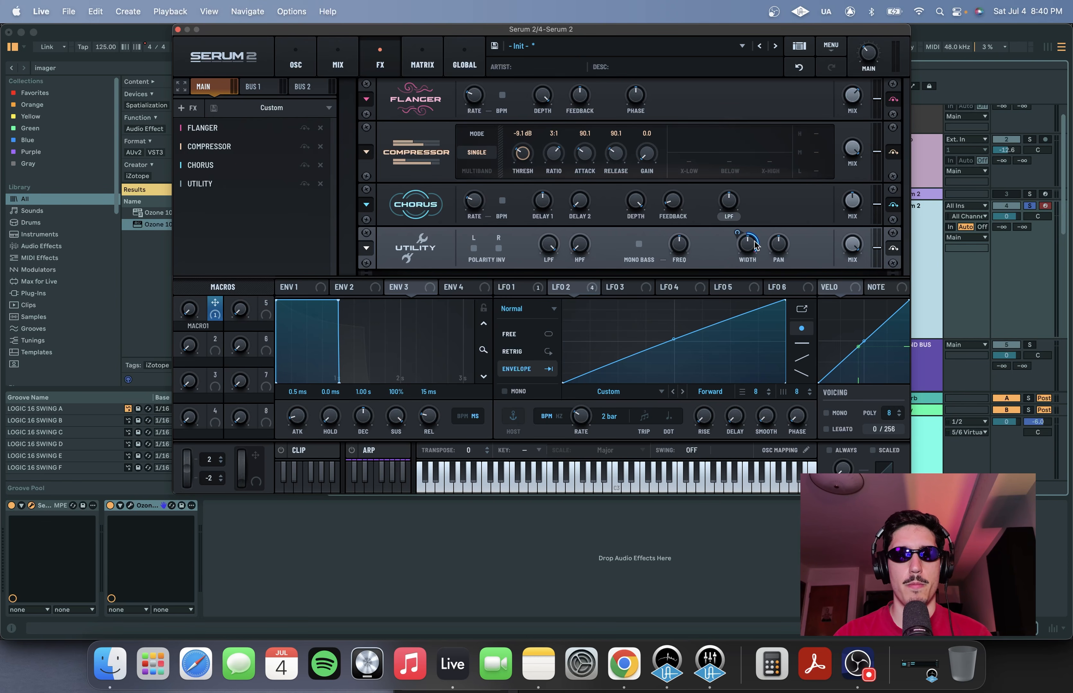
drag(750, 248, 746, 264)
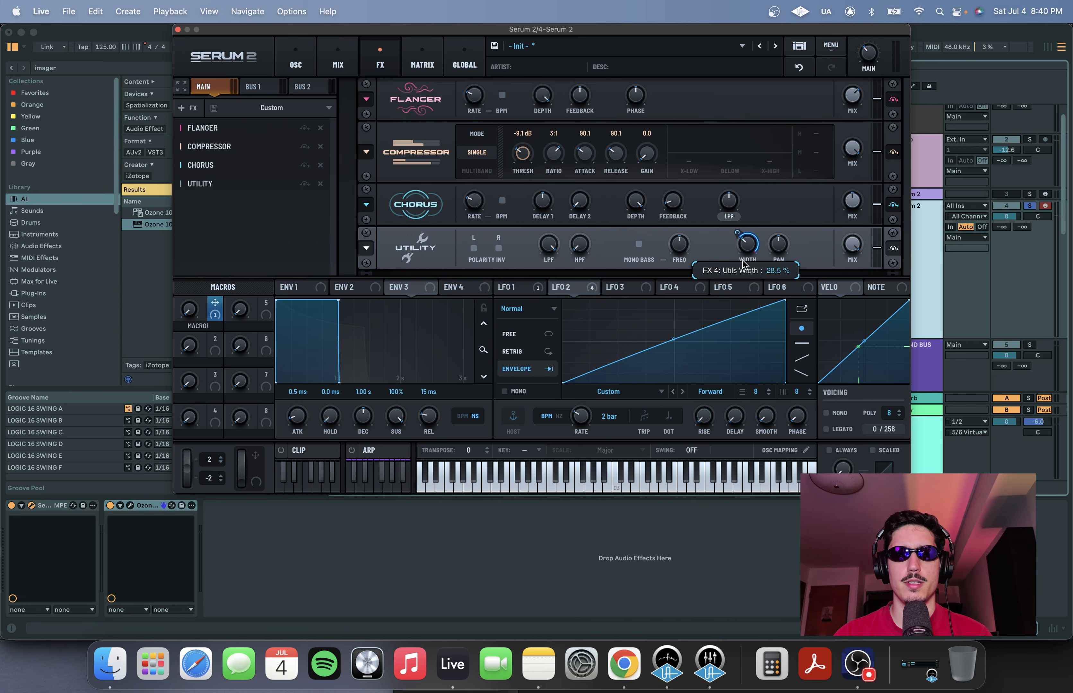
mouse_move(743, 265)
mouse_down()
mouse_move(737, 238)
mouse_move(736, 288)
mouse_up()
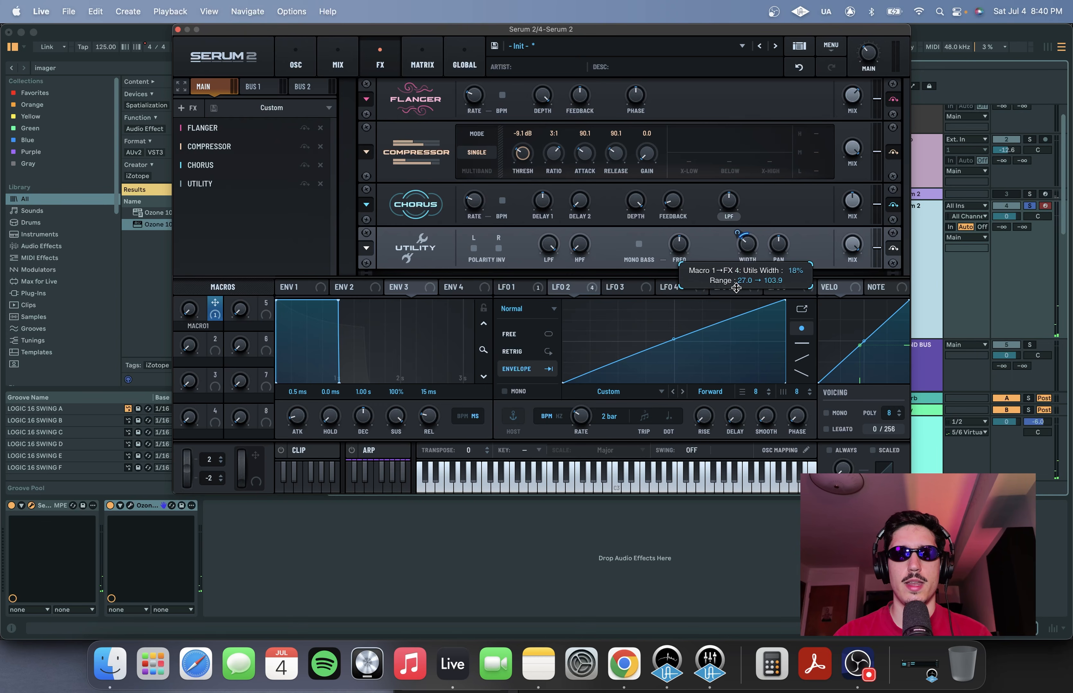
drag(737, 235, 736, 233)
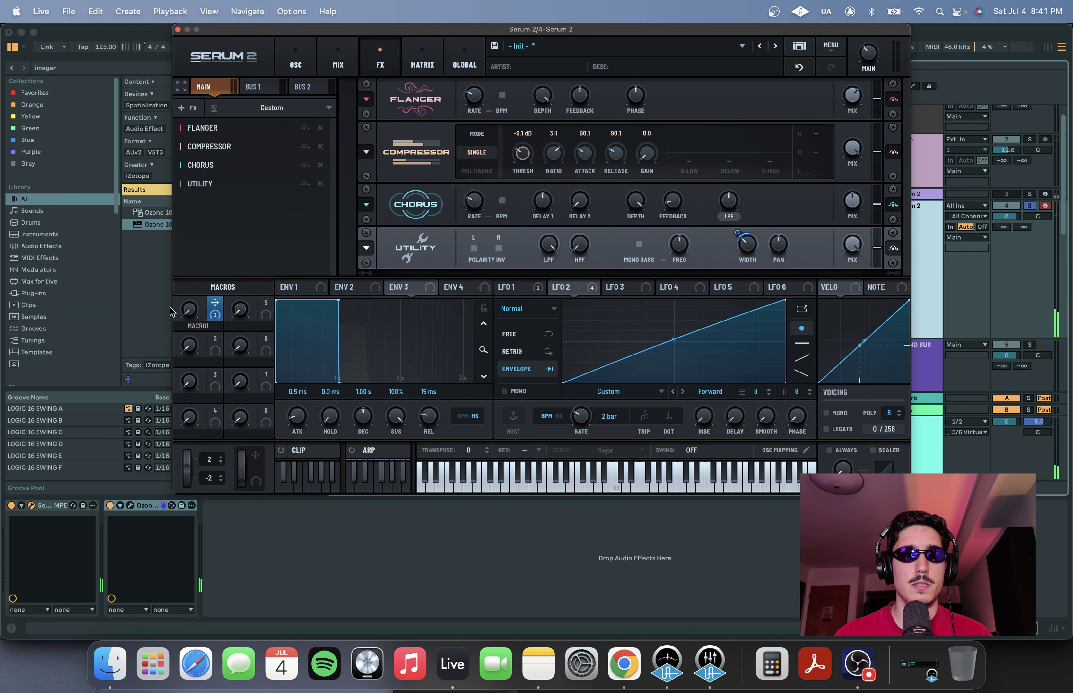
Rename Macro 1 as WIDTH
double_click(197, 327)
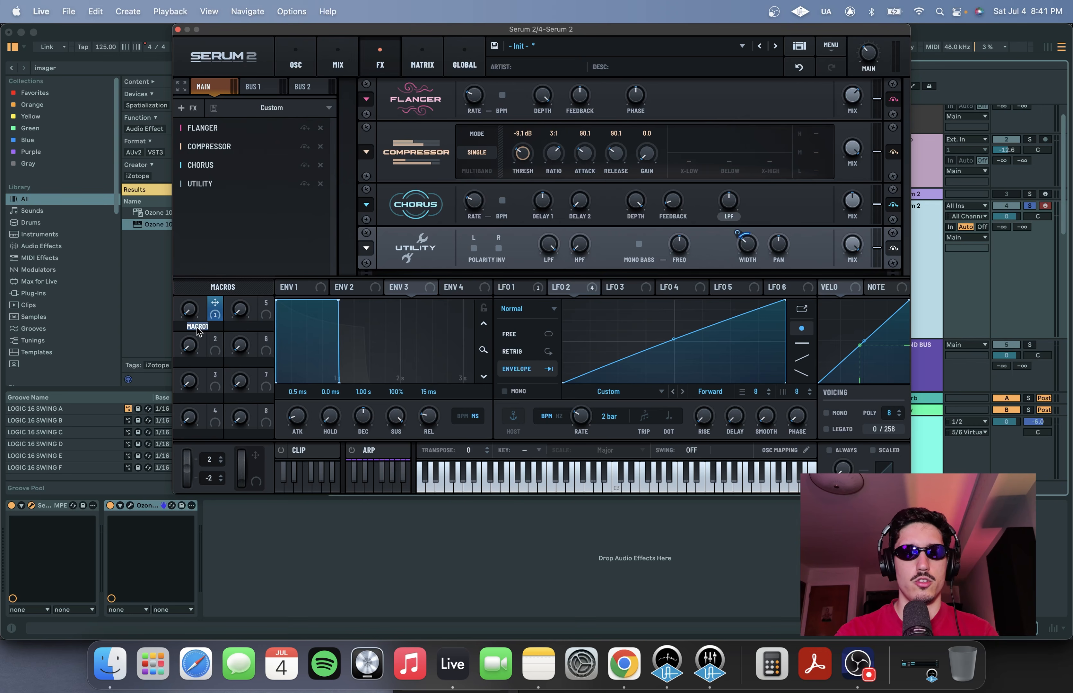
text(wid)
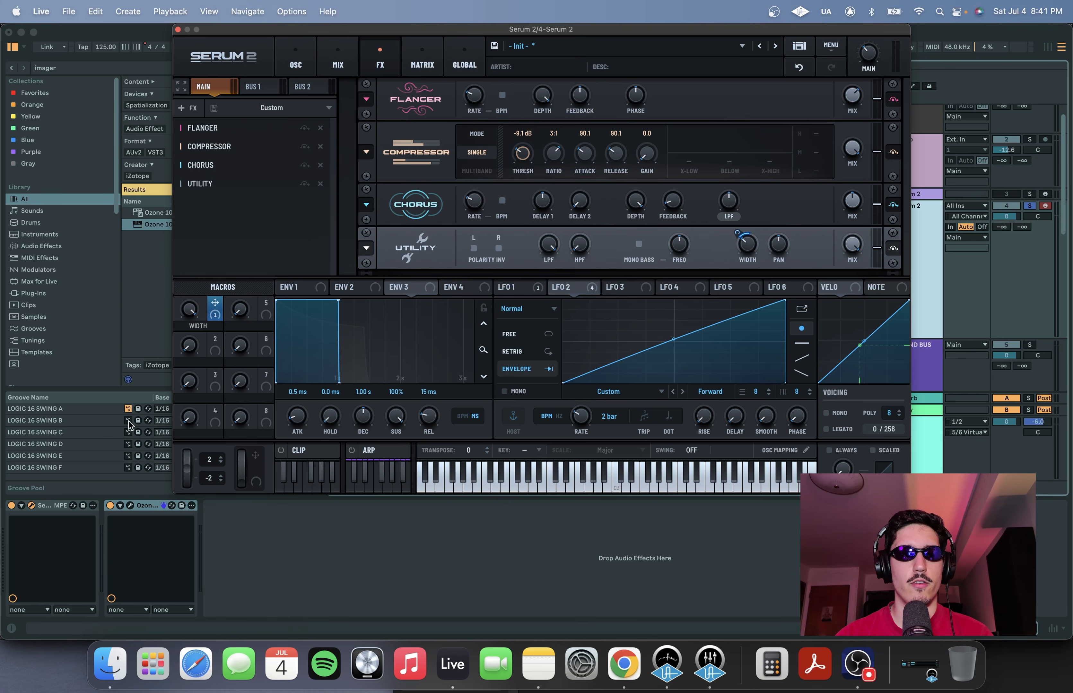
Open the Ozone Imager to check the stereo width while moving the WIDTH macro, then return to the oscillators
click(130, 505)
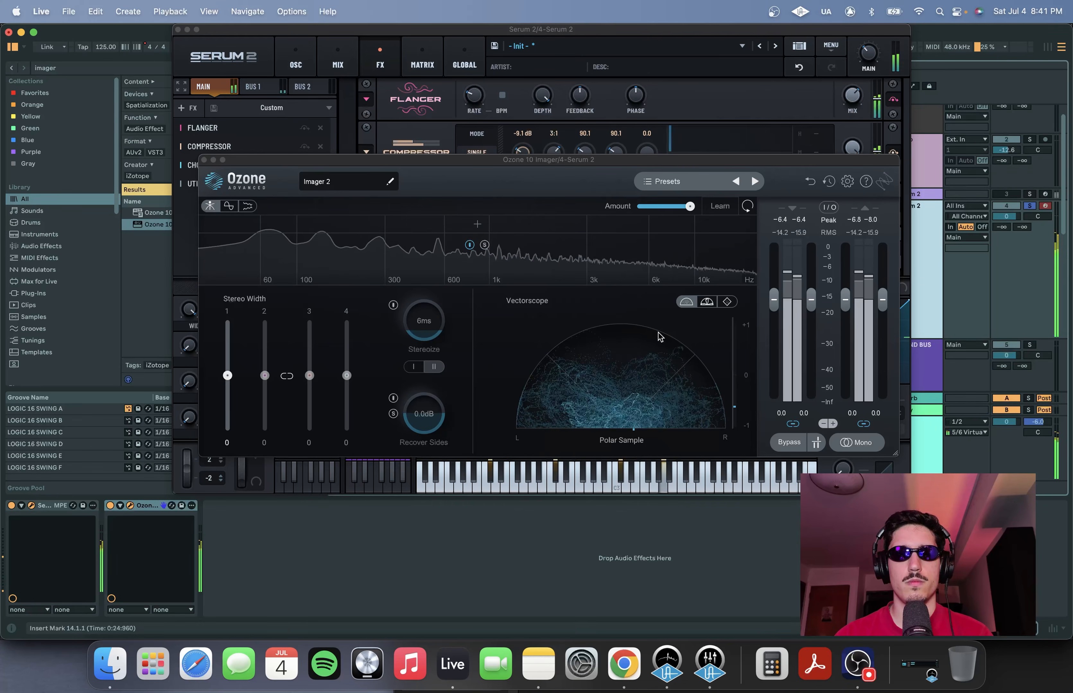
drag(381, 161, 584, 129)
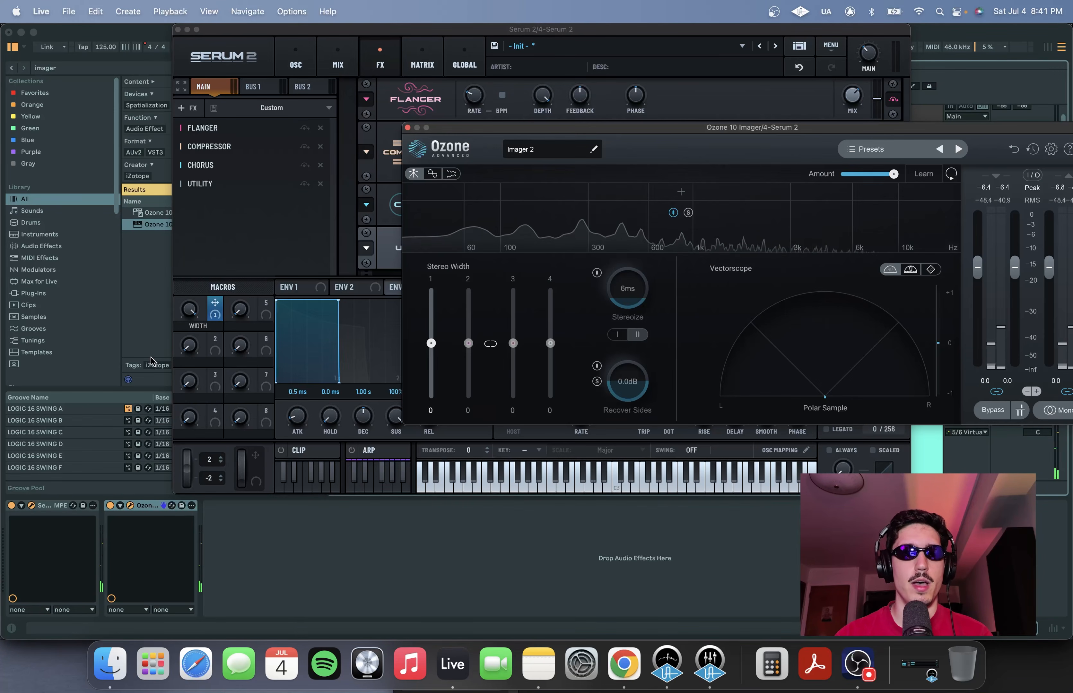
drag(189, 309, 190, 392)
drag(948, 129, 796, 122)
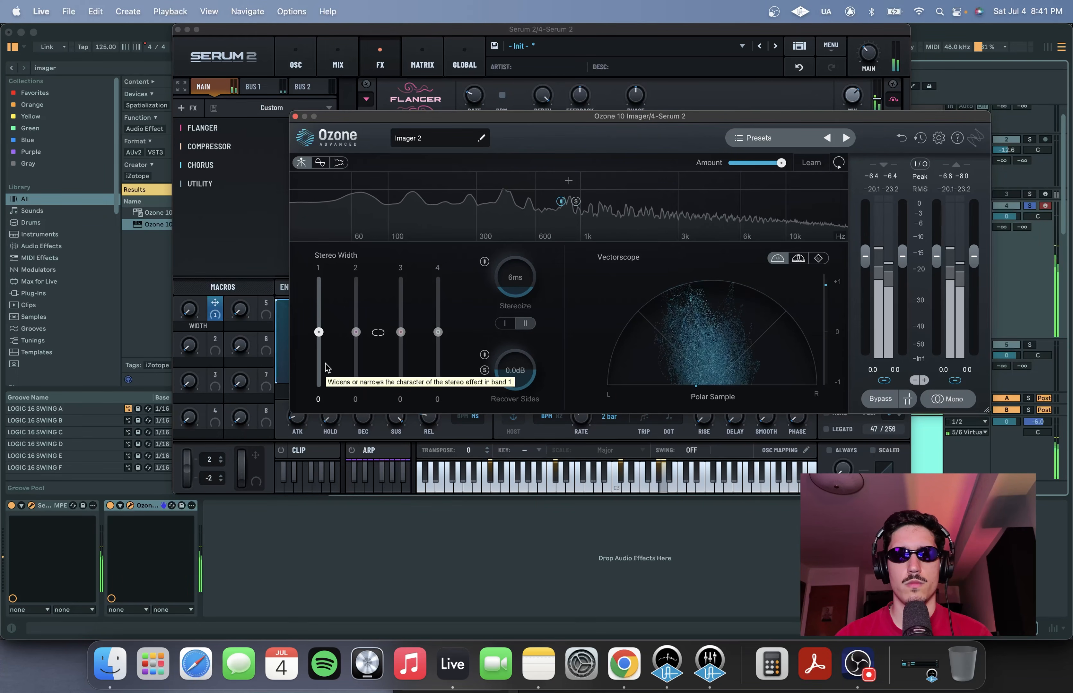
click(295, 117)
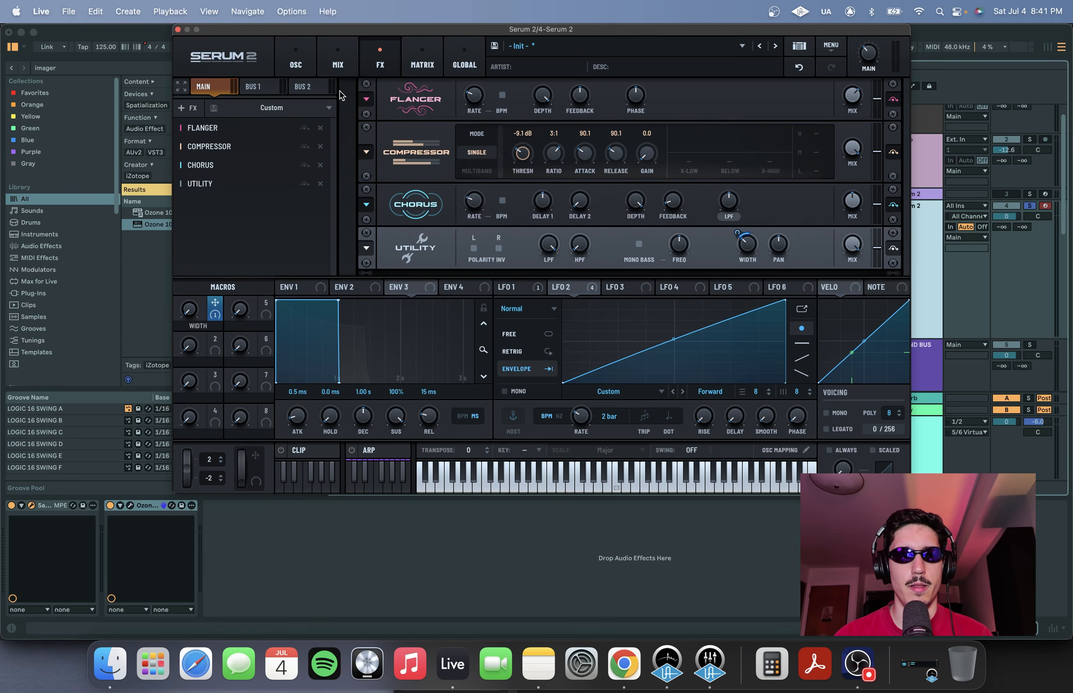
click(295, 61)
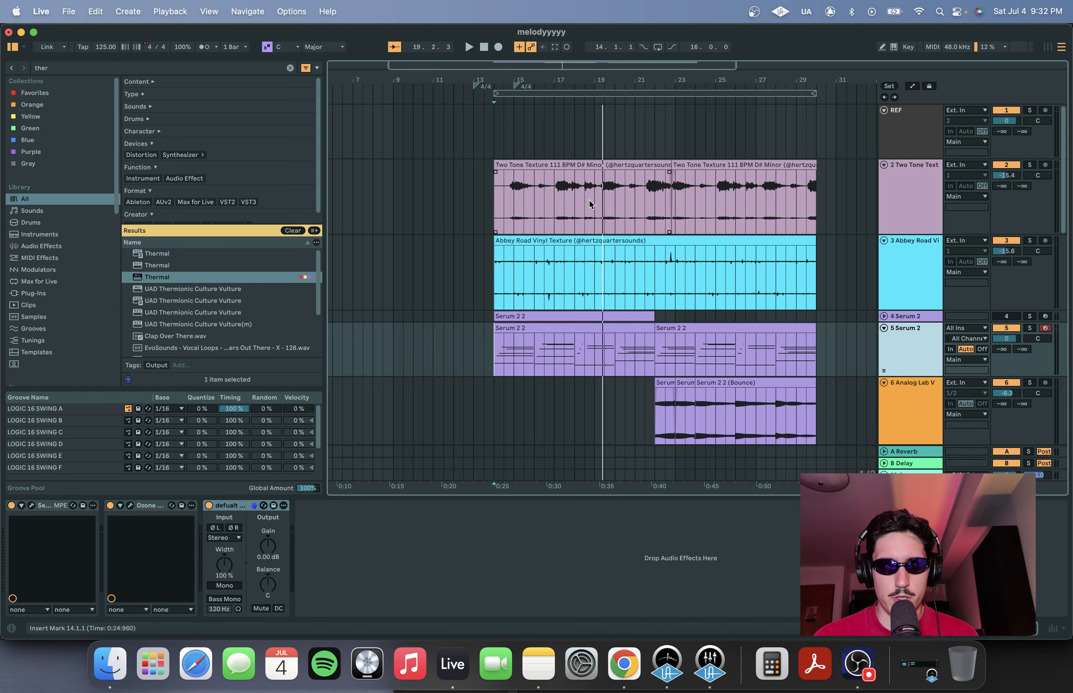
Solo the Two Tone Texture track and start playback in the arrangement
scroll(589, 200, up, 4)
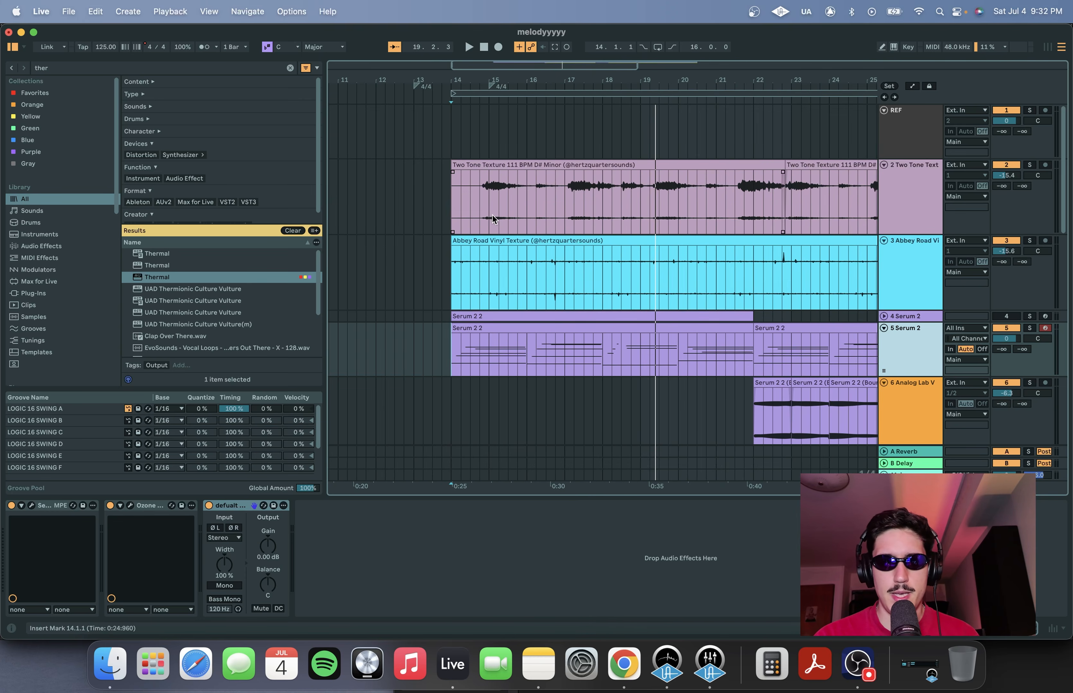
scroll(432, 209, down, 2)
click(468, 206)
scroll(464, 194, up, 4)
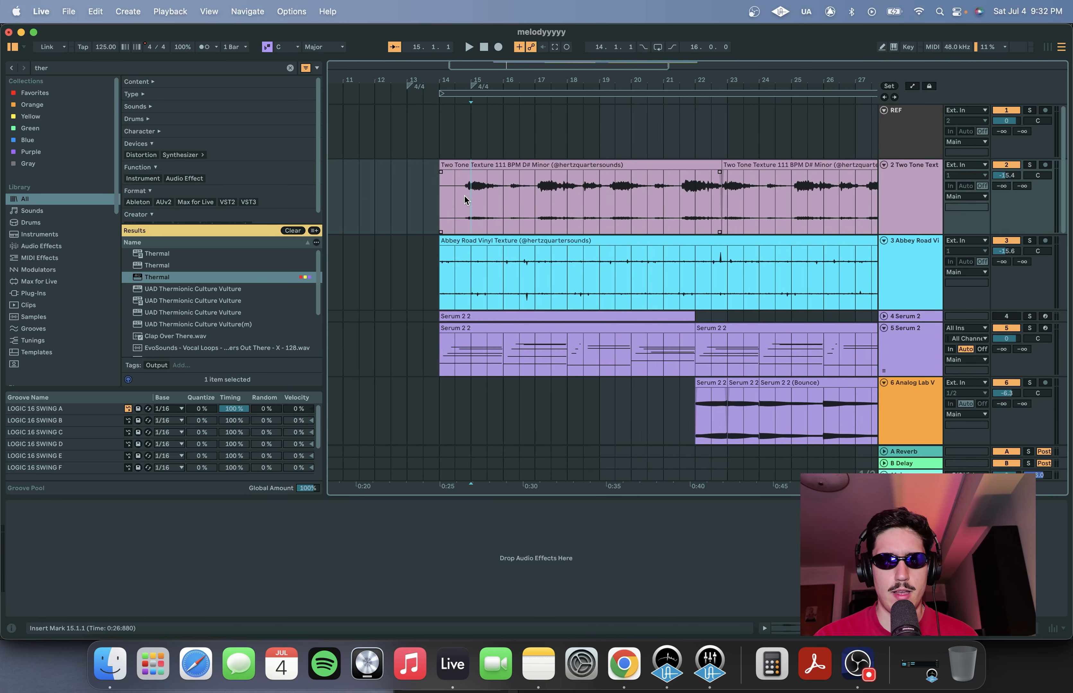
click(1029, 165)
key(space)
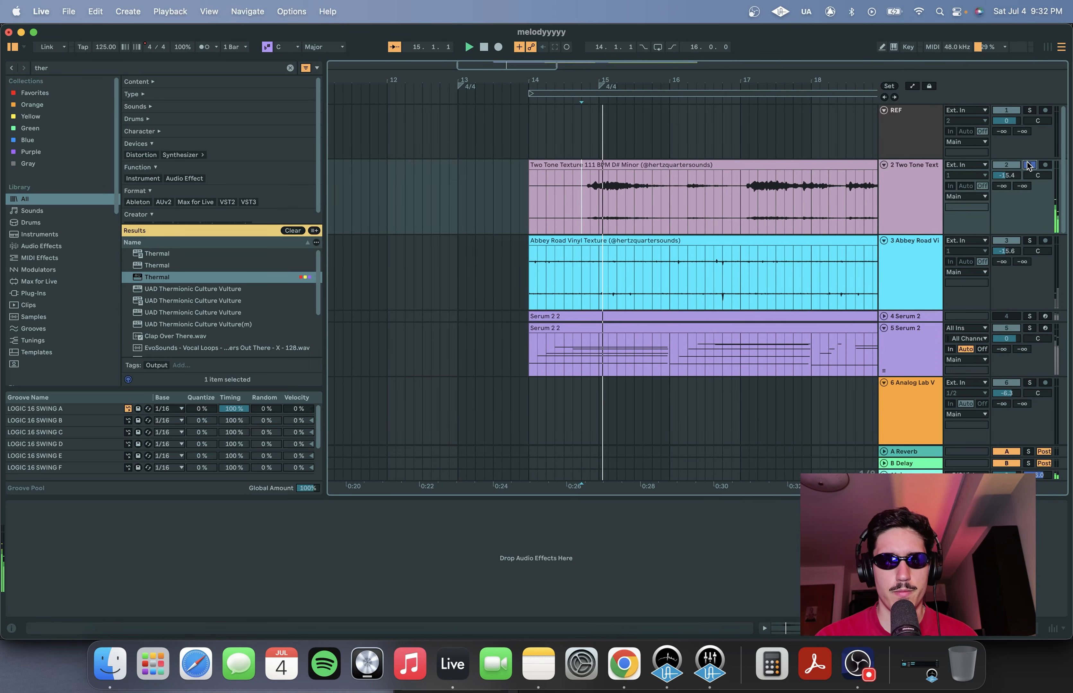
Add the Abbey Road Vinyl Texture and Analog Lab V tracks to the solo
click(1029, 241)
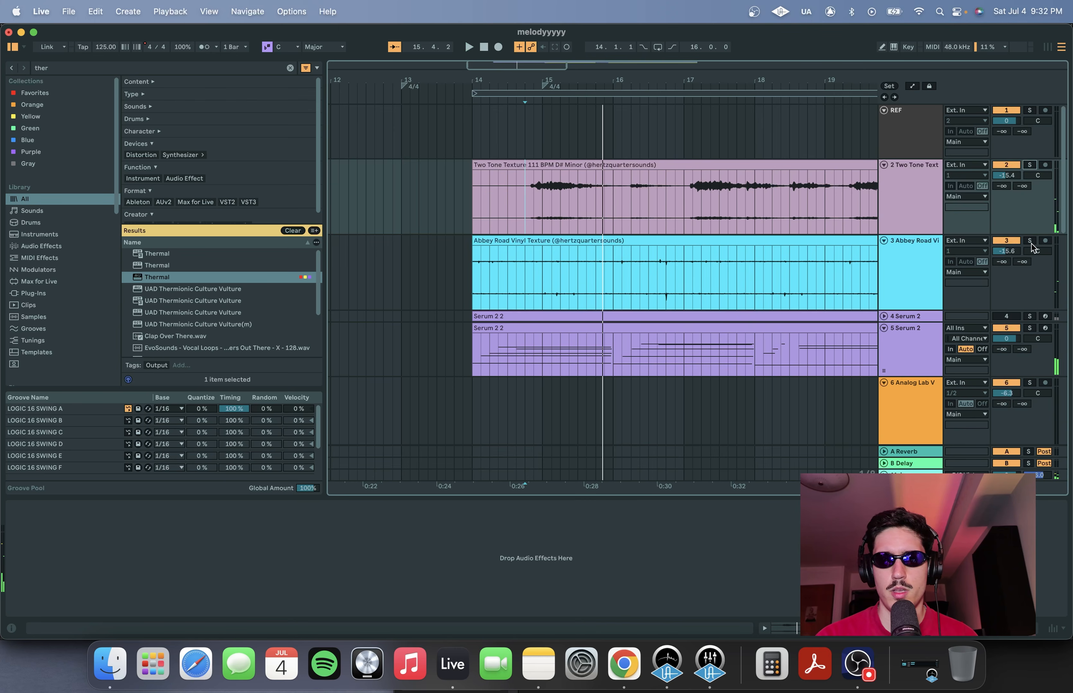
click(523, 252)
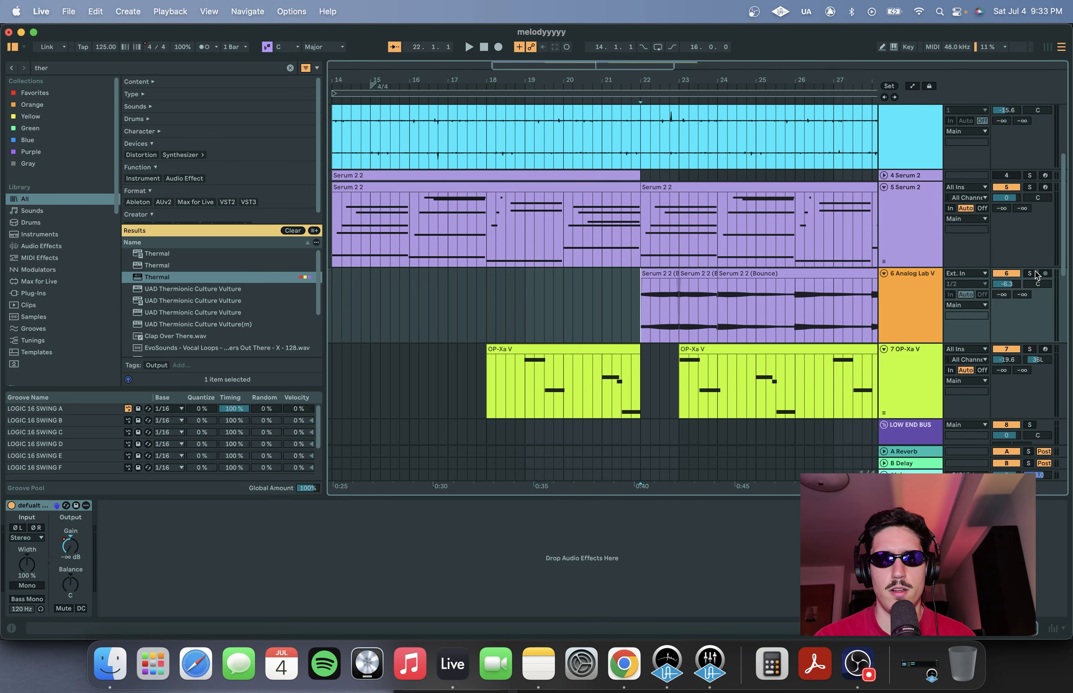
click(1034, 275)
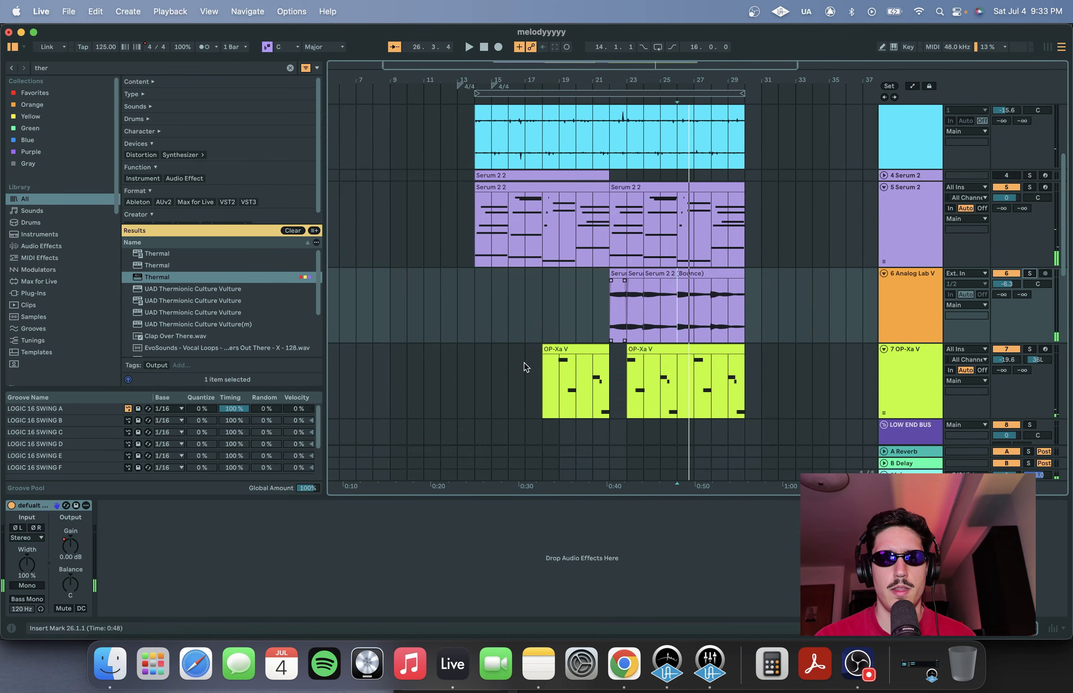
Open the OP-Xa V track's instrument, flanger, phaser and Valhalla reverb windows to inspect their settings
scroll(523, 363, down, 3)
click(913, 309)
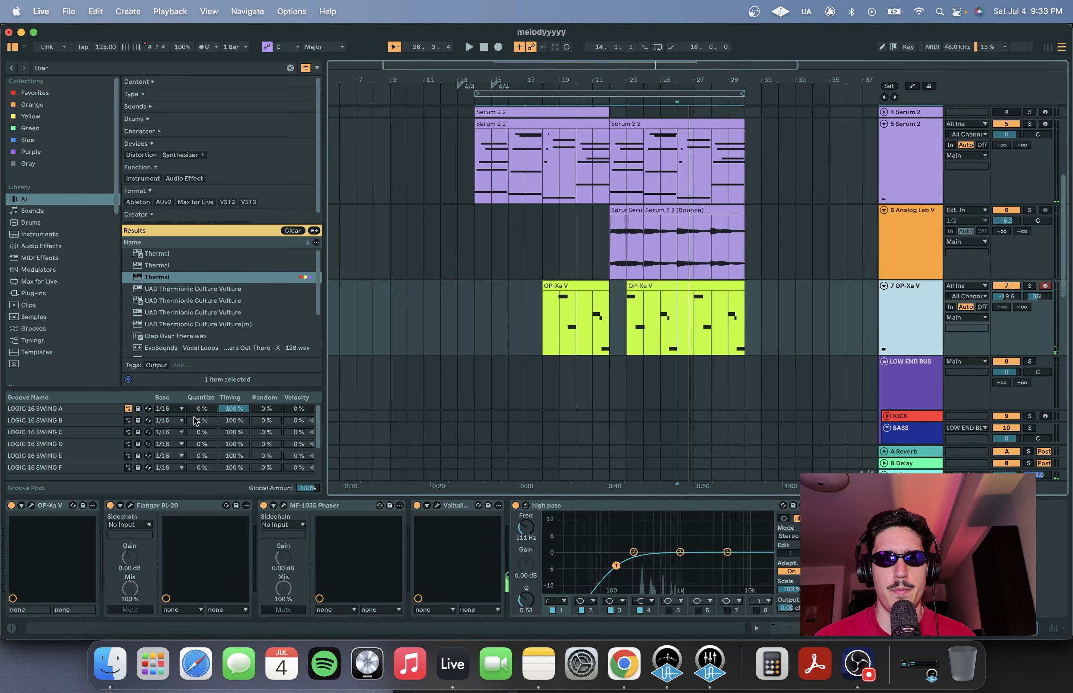
click(31, 506)
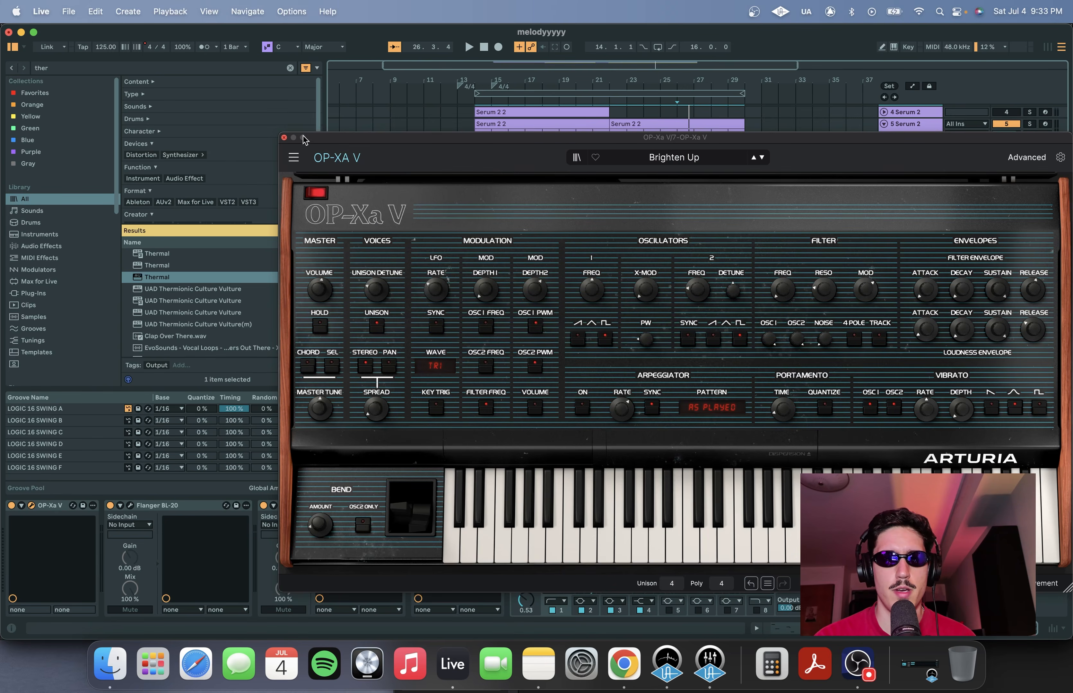
click(284, 138)
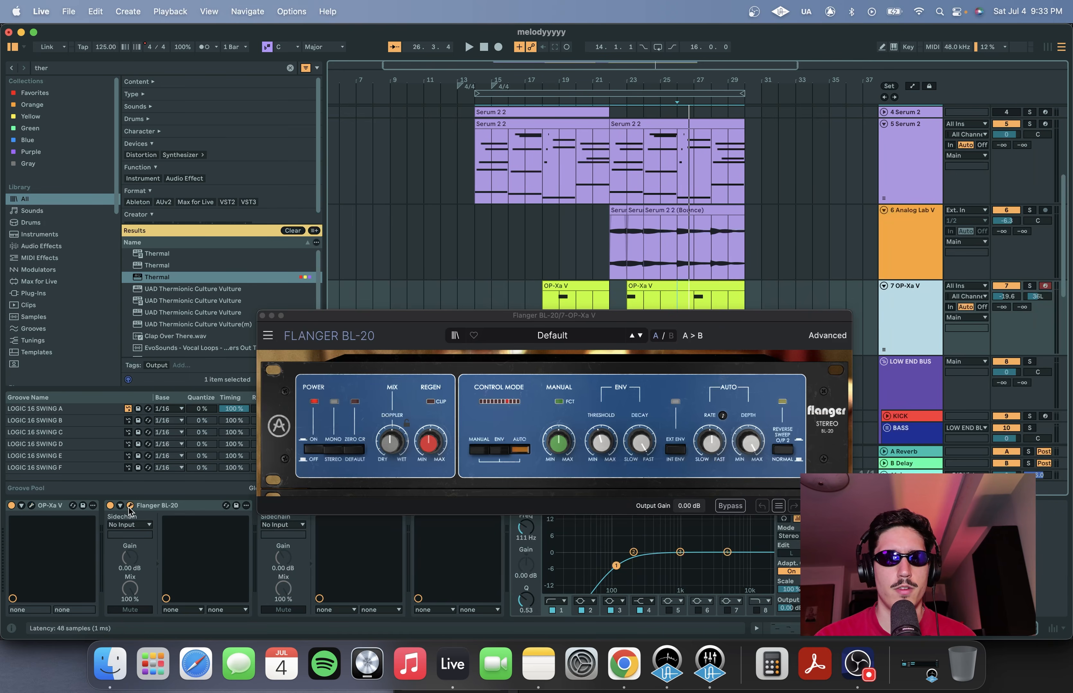
click(262, 315)
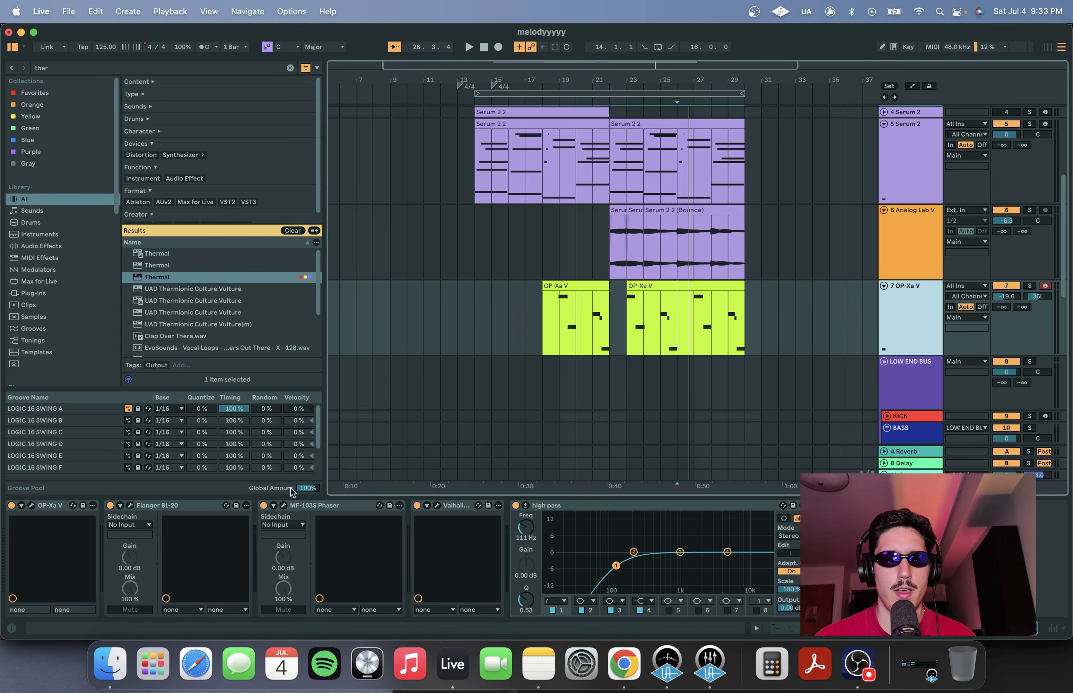
click(284, 505)
click(436, 505)
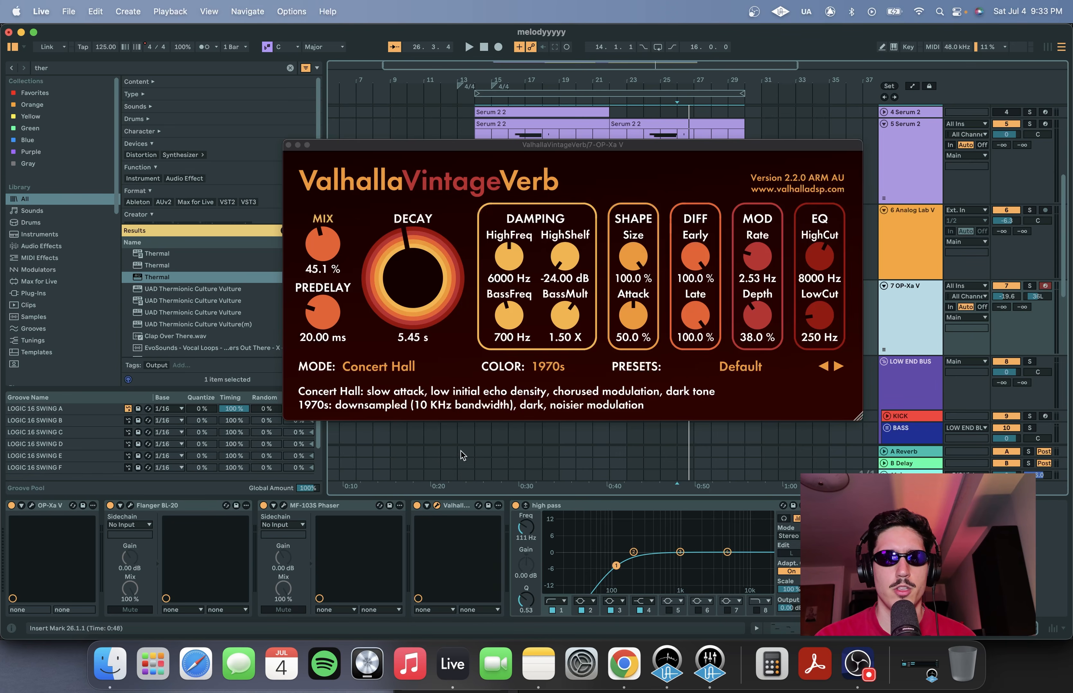
click(288, 145)
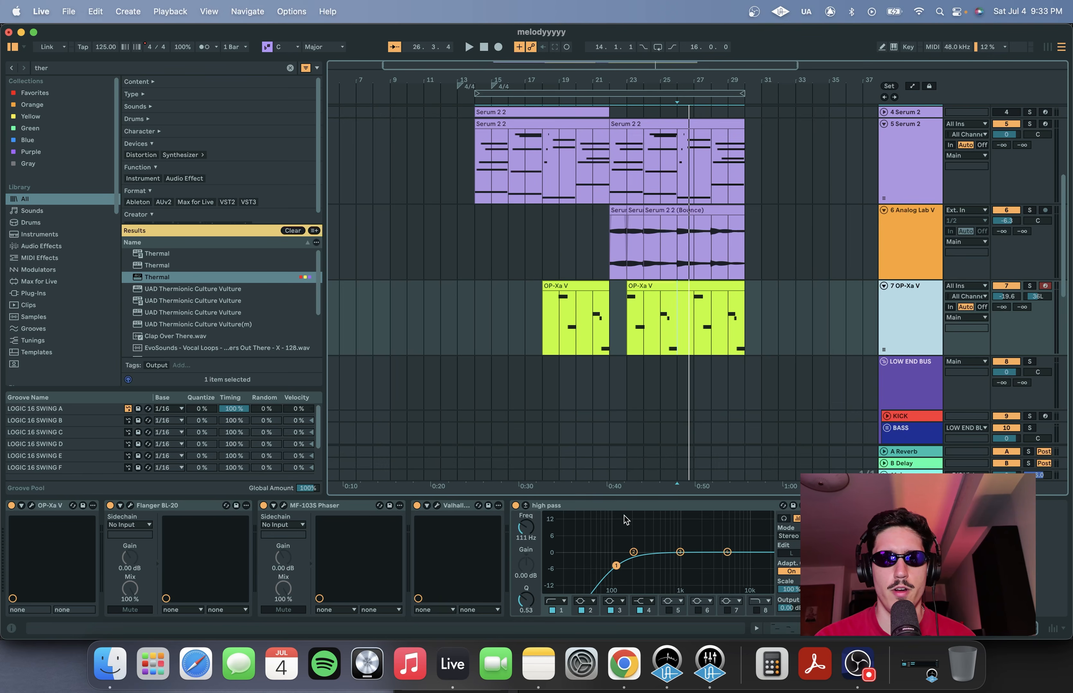
Solo the OP-Xa V track and play the arrangement
click(629, 312)
key(space)
key(s)
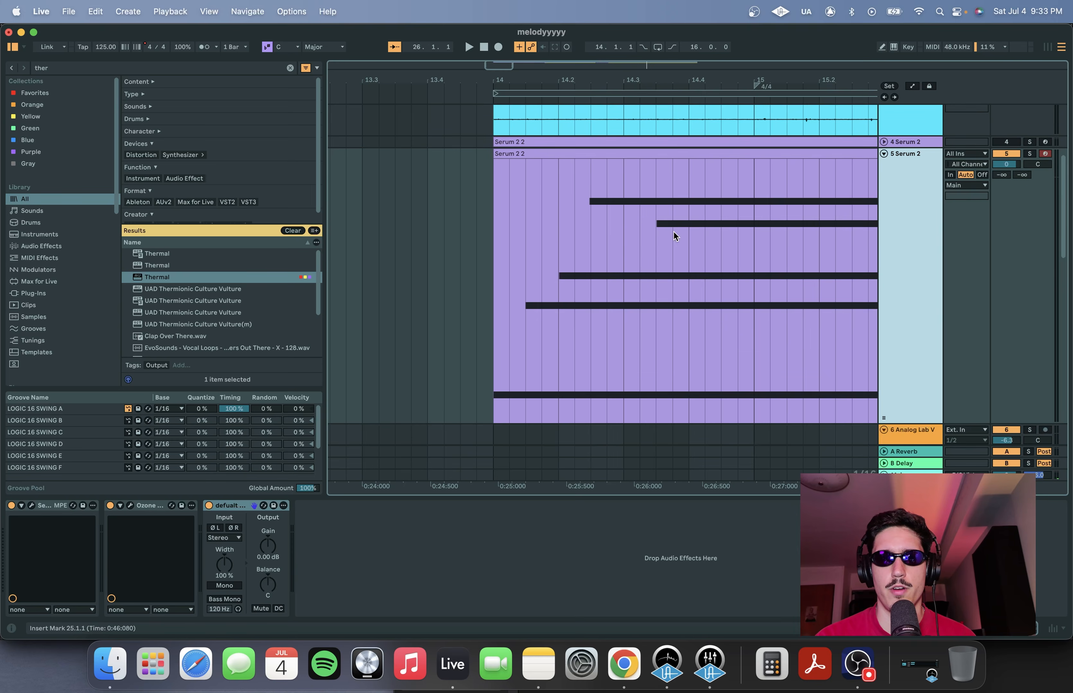
Start playback from the Serum melody clip to audition the layered sound
scroll(674, 233, down, 3)
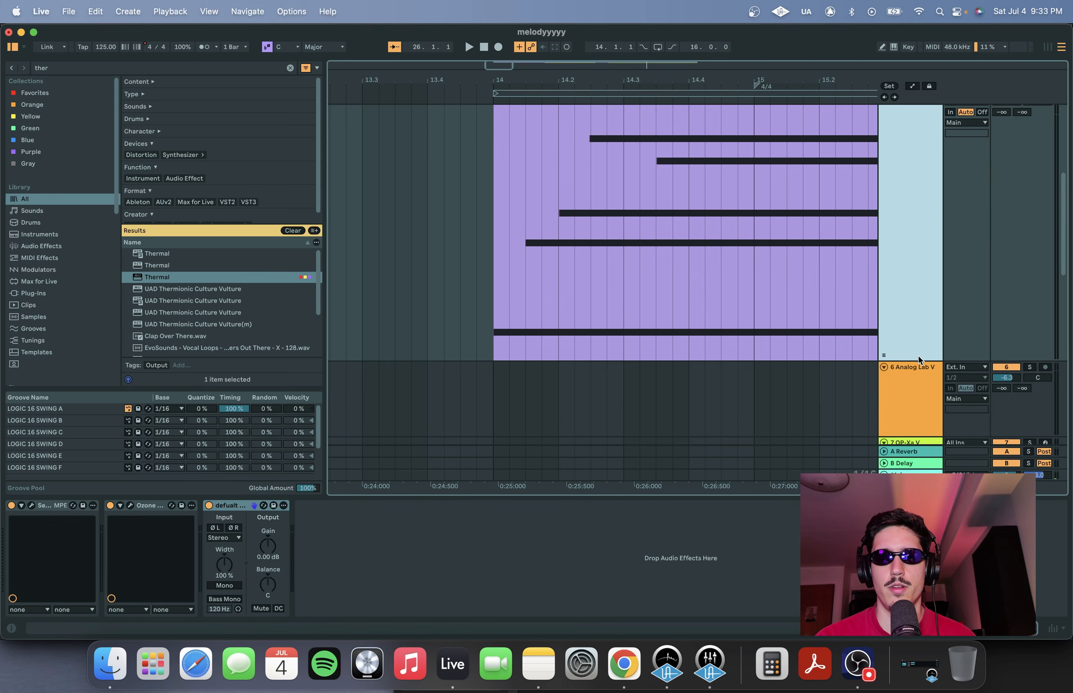
scroll(721, 288, up, 1)
click(599, 232)
key(space)
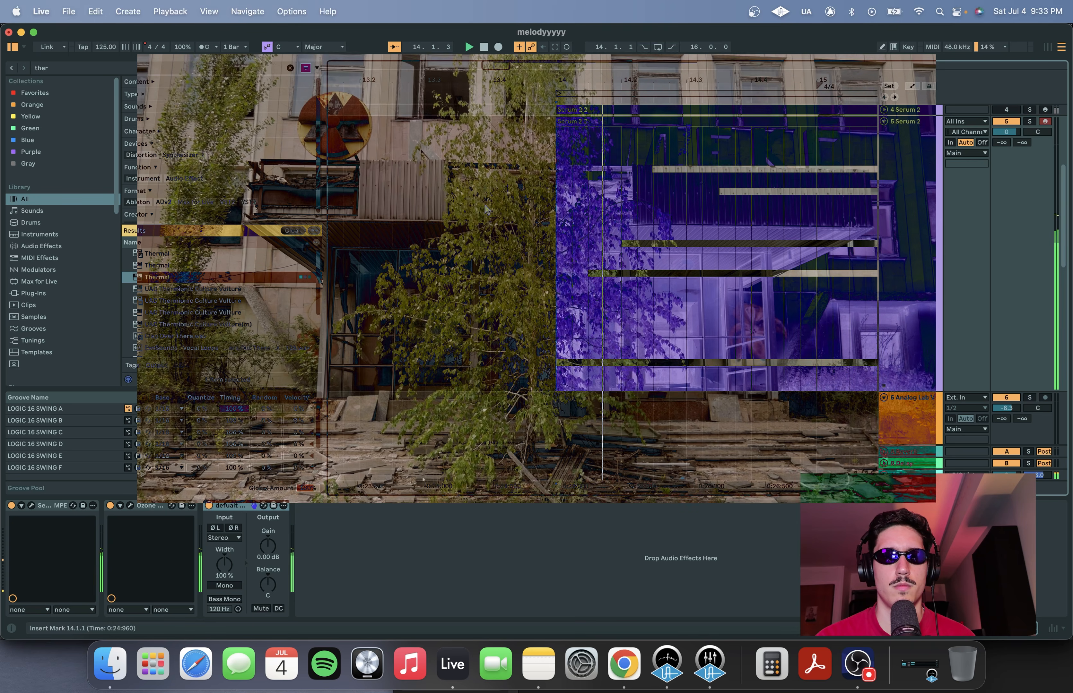